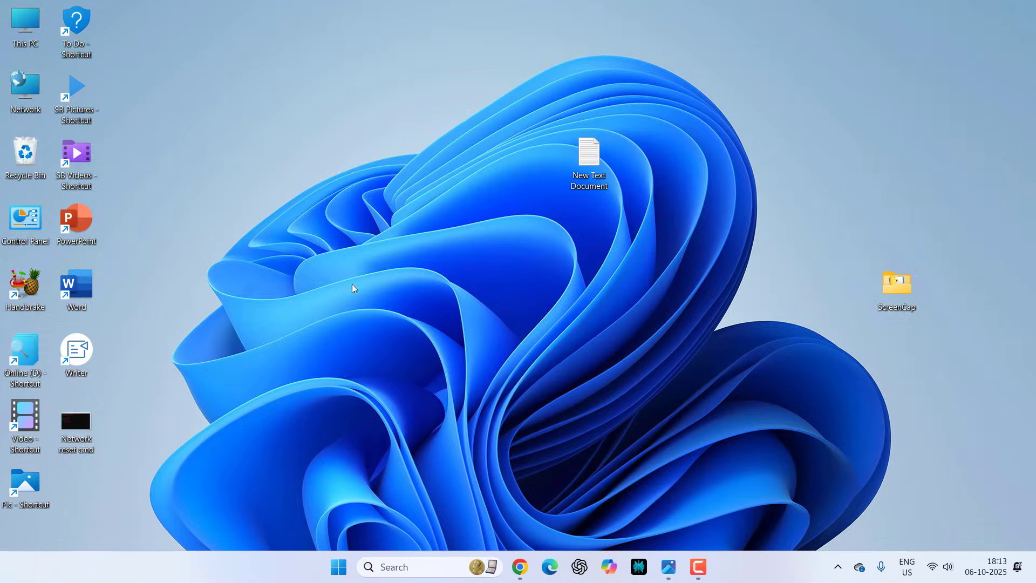
# Open Settings and go to System > Troubleshoot > Other troubleshooters, listing Audio, Network, Printer and Windows Update.
pyautogui.click(339, 567)
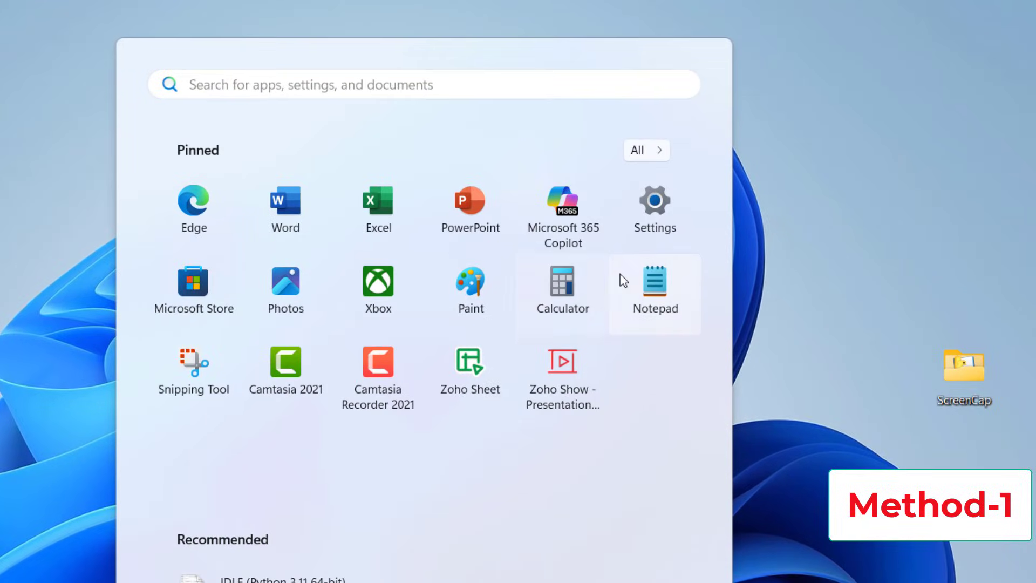
pyautogui.click(643, 229)
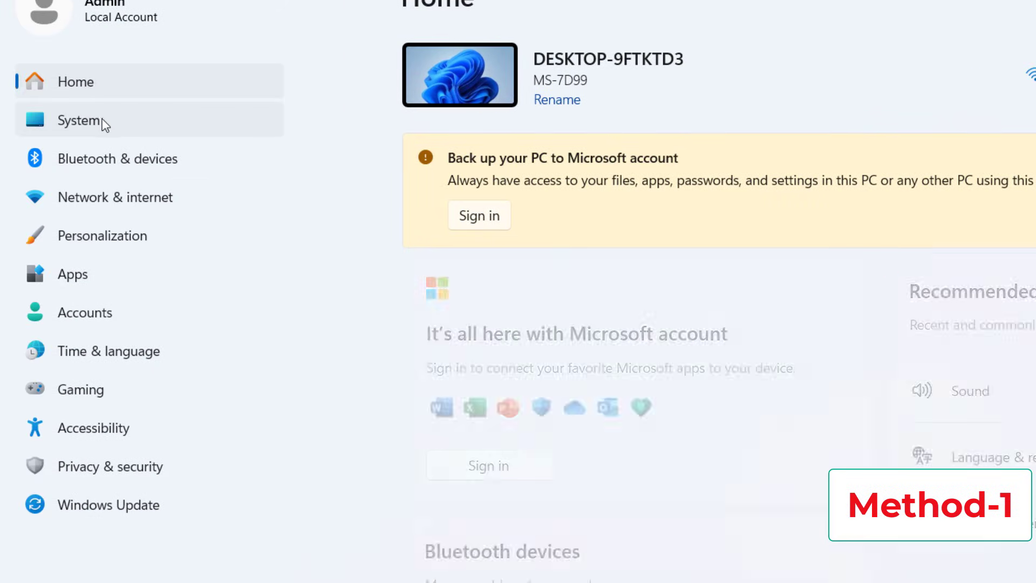
pyautogui.click(100, 123)
pyautogui.scroll(-3, 421, 340)
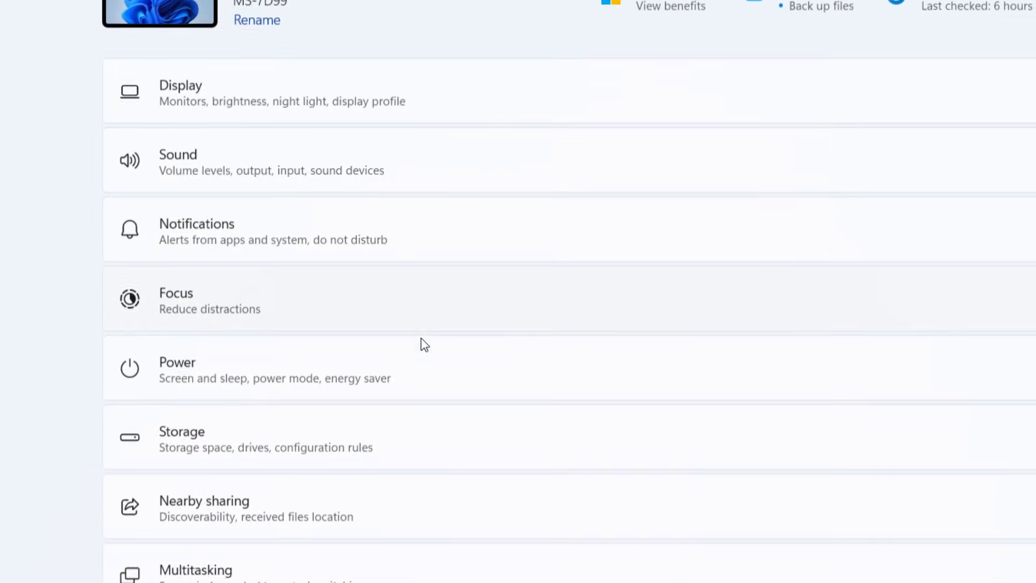
pyautogui.scroll(-4, 372, 373)
pyautogui.click(291, 424)
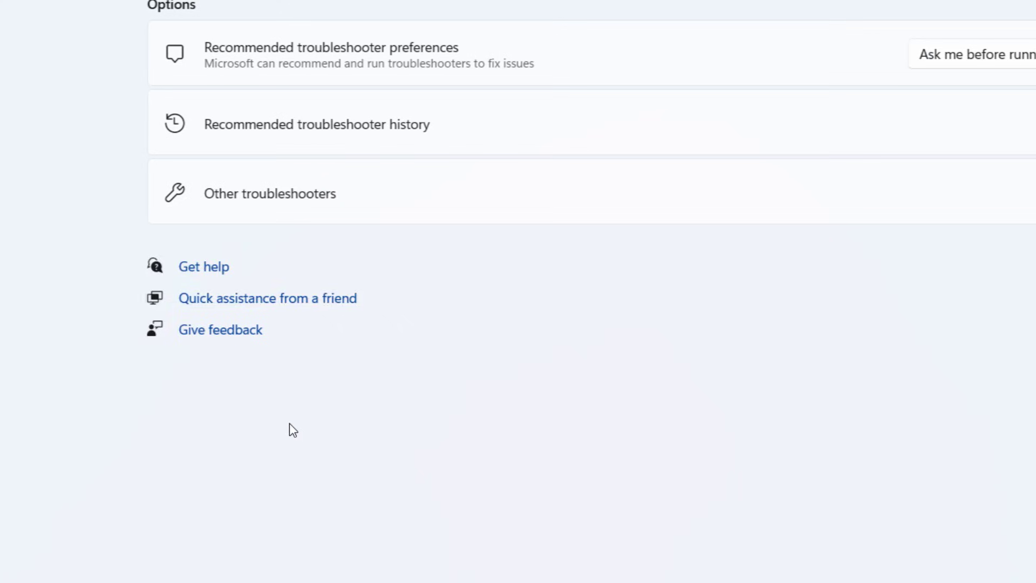
pyautogui.click(231, 202)
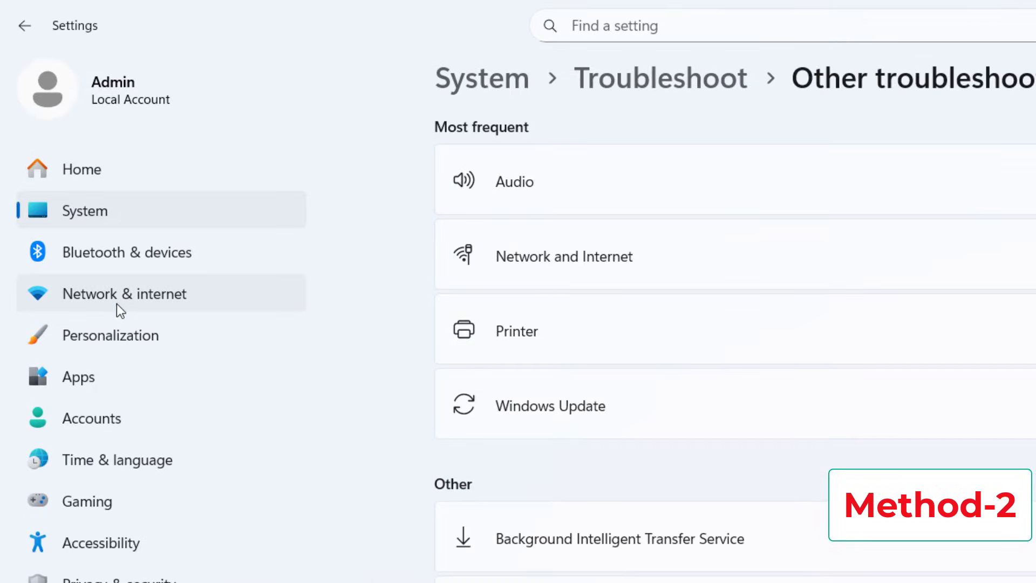
# Go to Network & internet > Advanced network settings, look at Network reset, then return to the adapter list.
pyautogui.click(121, 301)
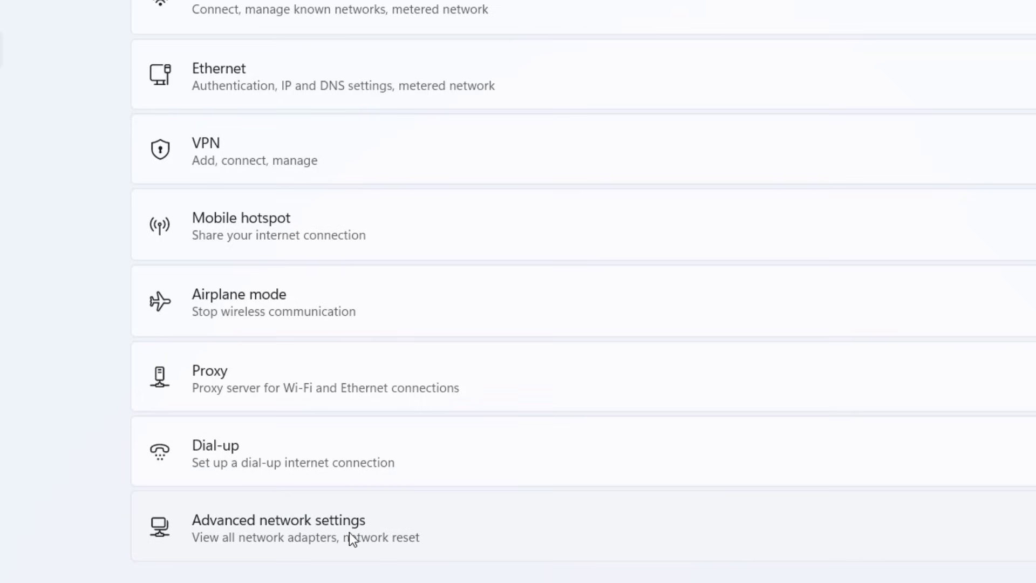
pyautogui.click(339, 533)
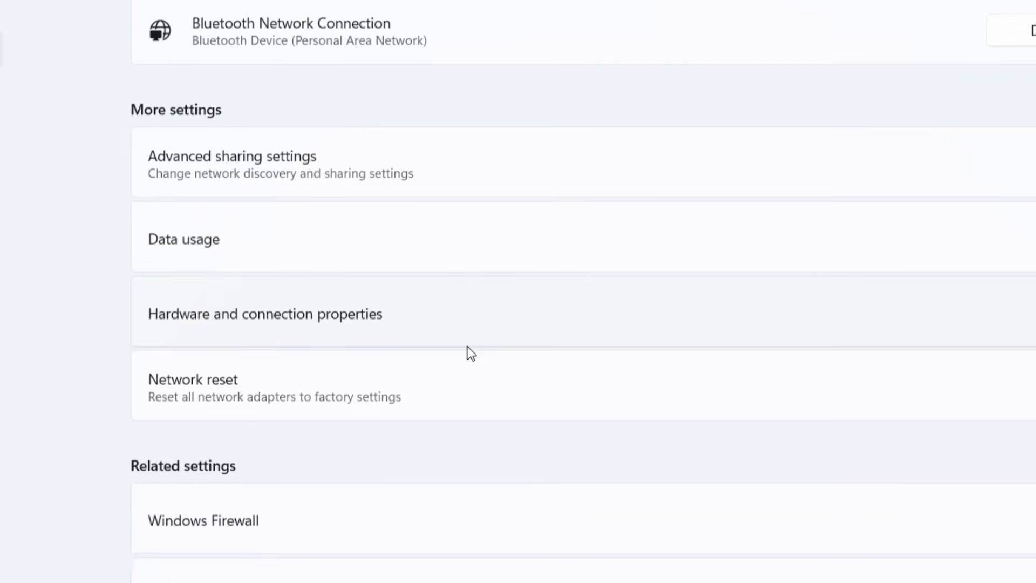
pyautogui.scroll(-3, 468, 346)
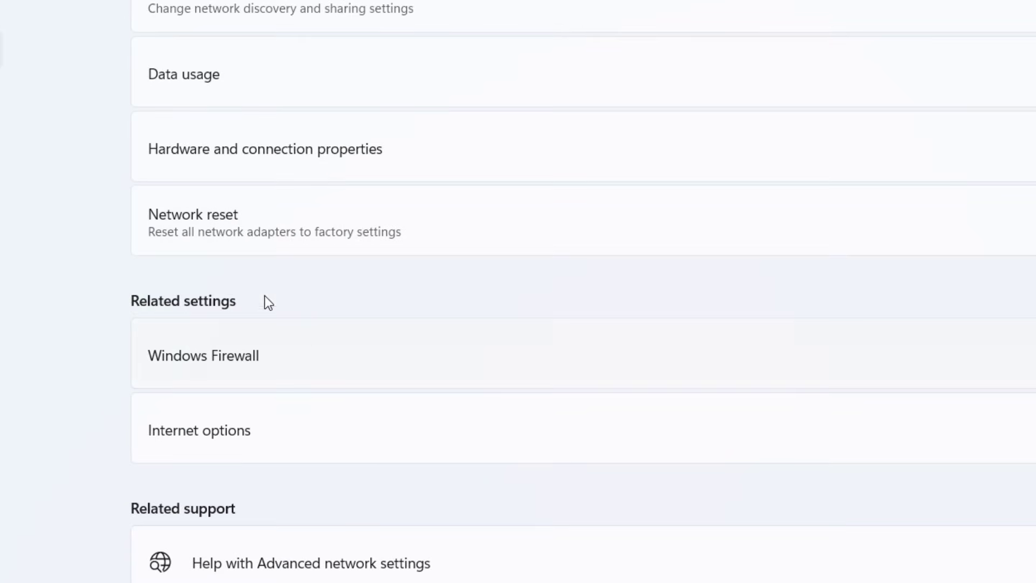
pyautogui.click(251, 237)
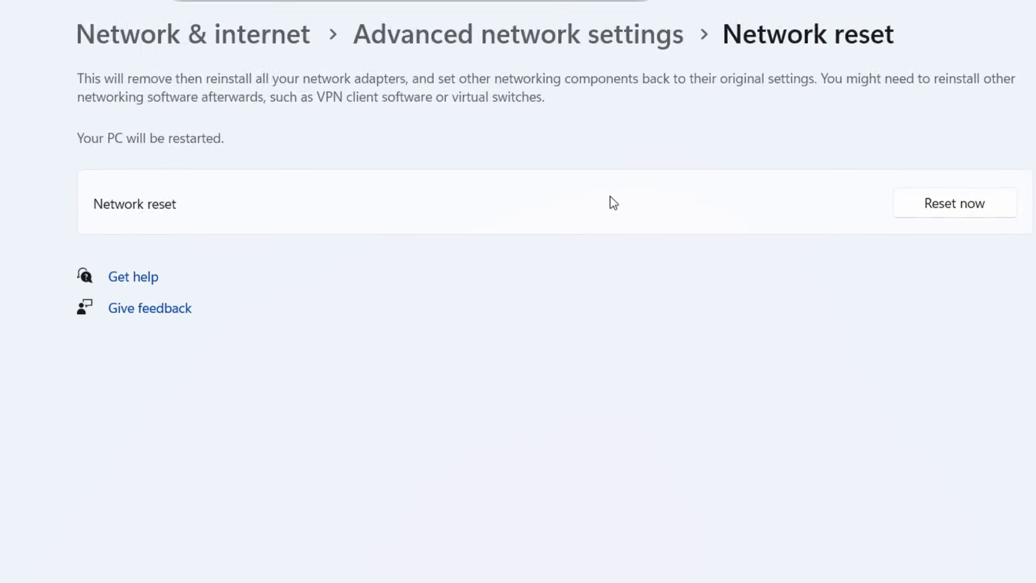
pyautogui.click(18, 23)
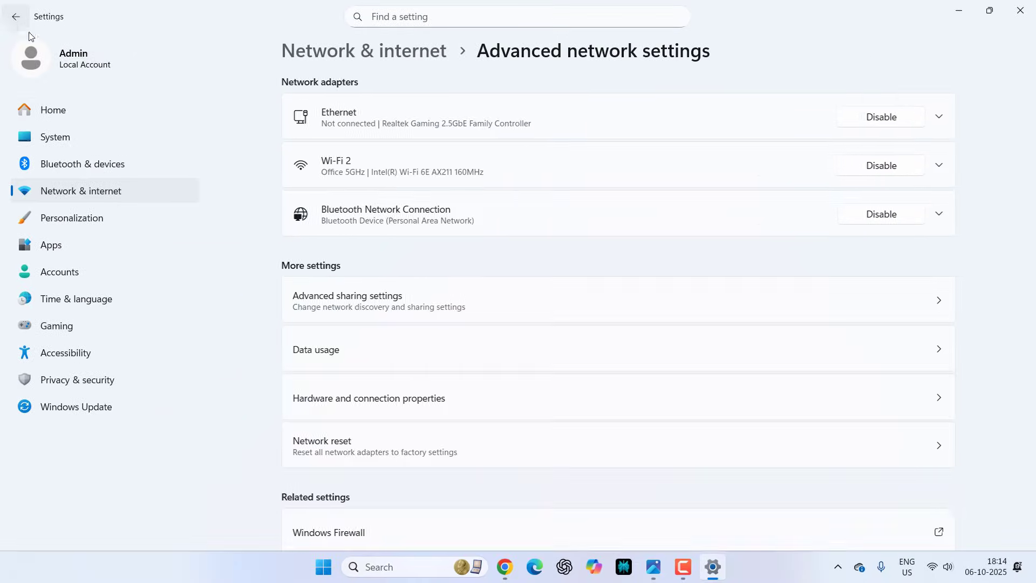
# Close Settings, open Computer Management from This PC, and expand Network adapters in Device Manager.
pyautogui.click(1020, 10)
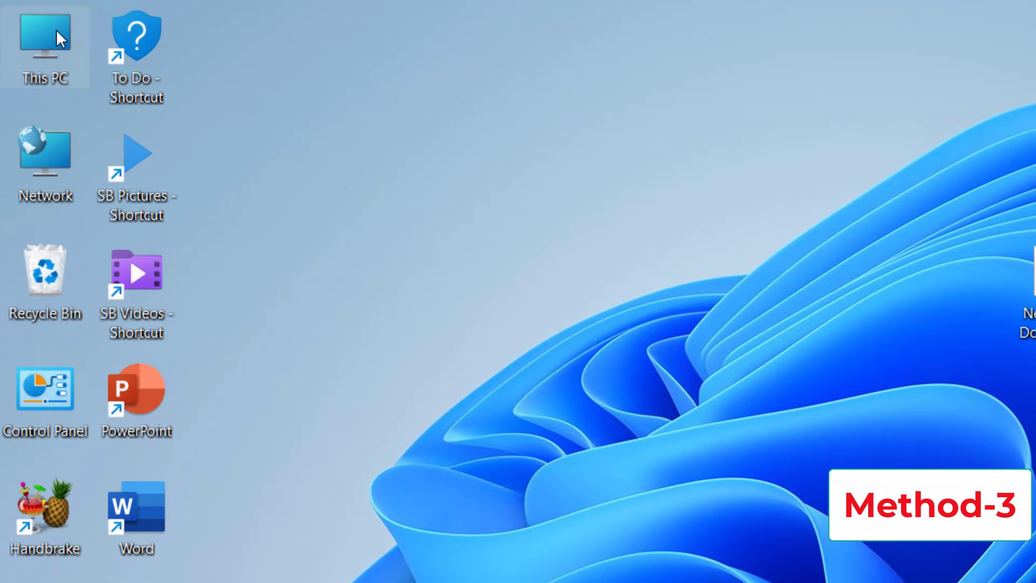
pyautogui.rightClick(57, 30)
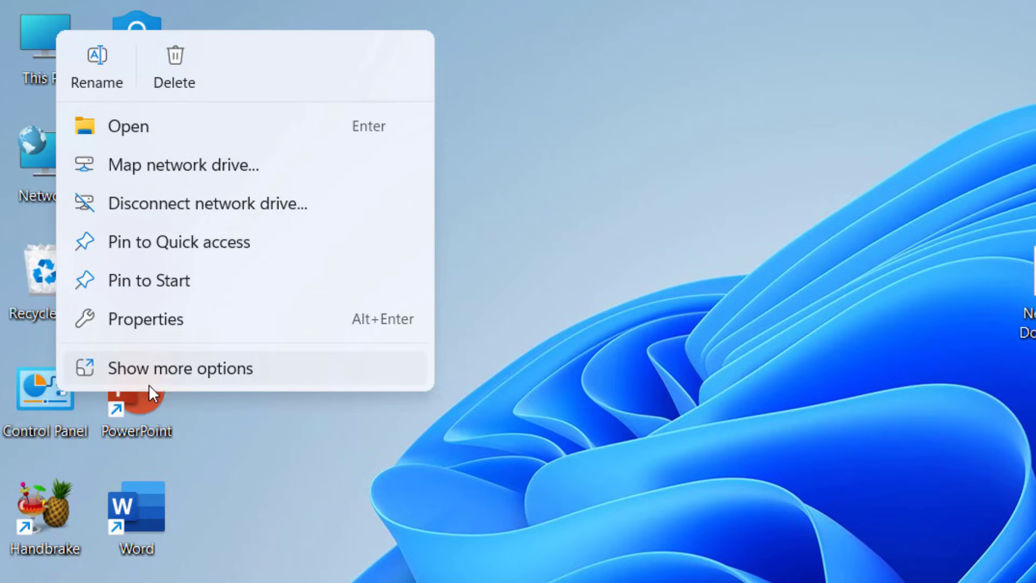
pyautogui.click(165, 373)
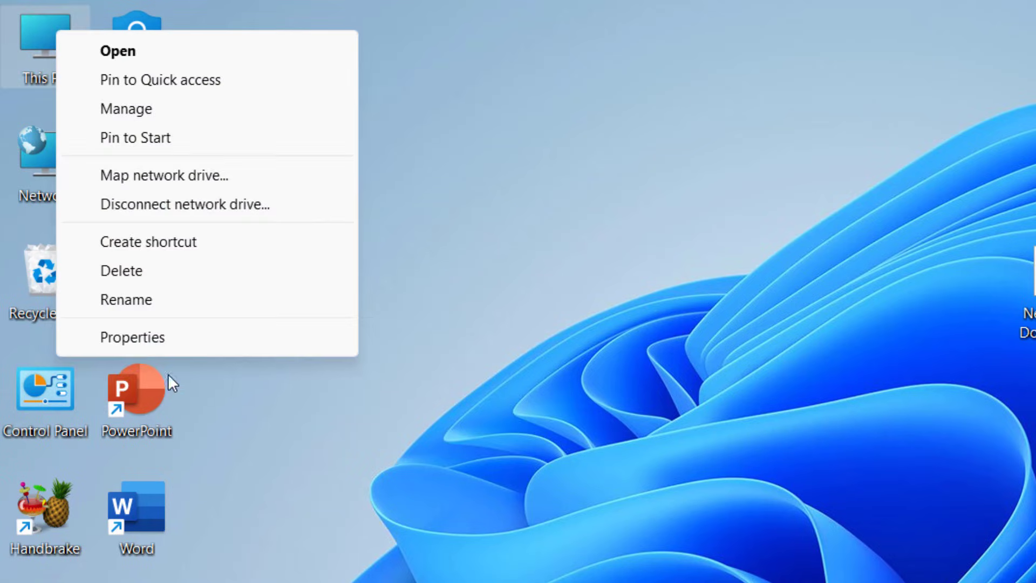
pyautogui.click(148, 113)
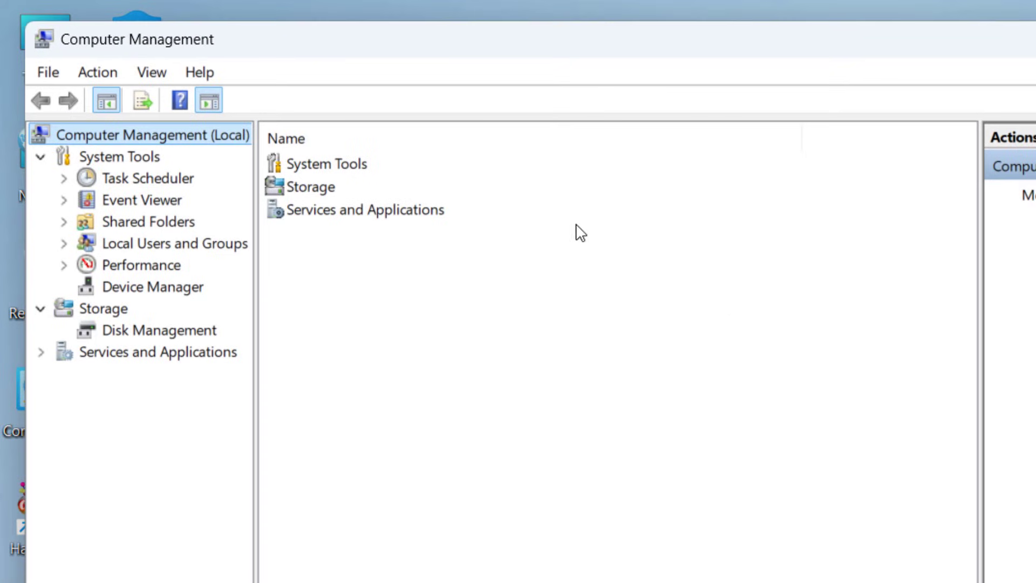
pyautogui.click(180, 290)
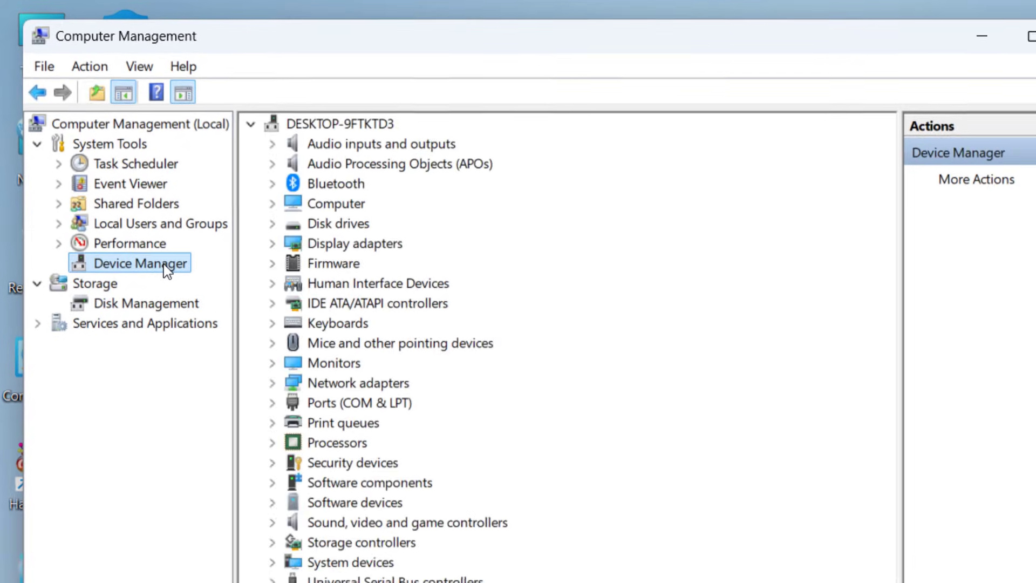
pyautogui.click(273, 385)
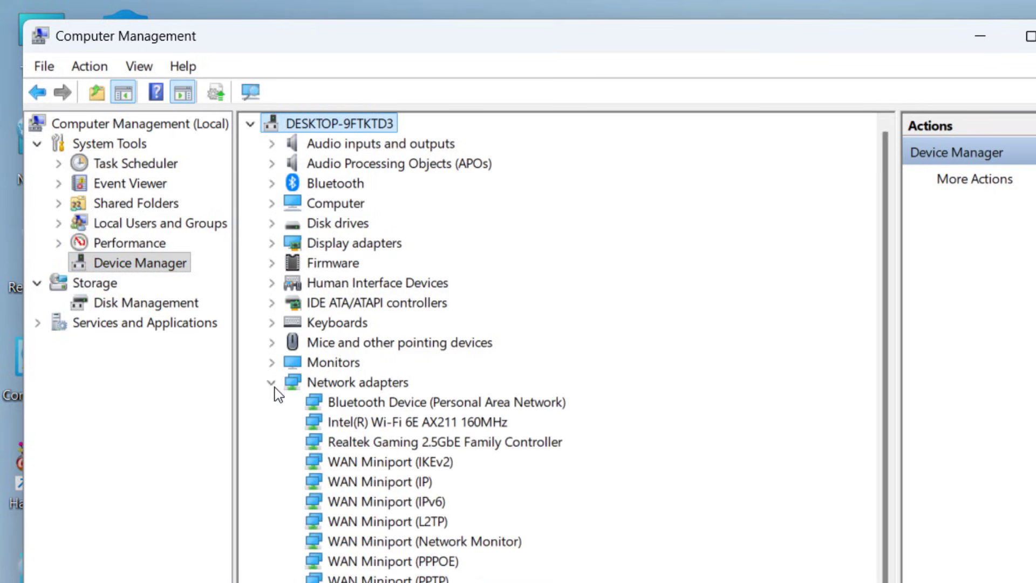
pyautogui.rightClick(370, 387)
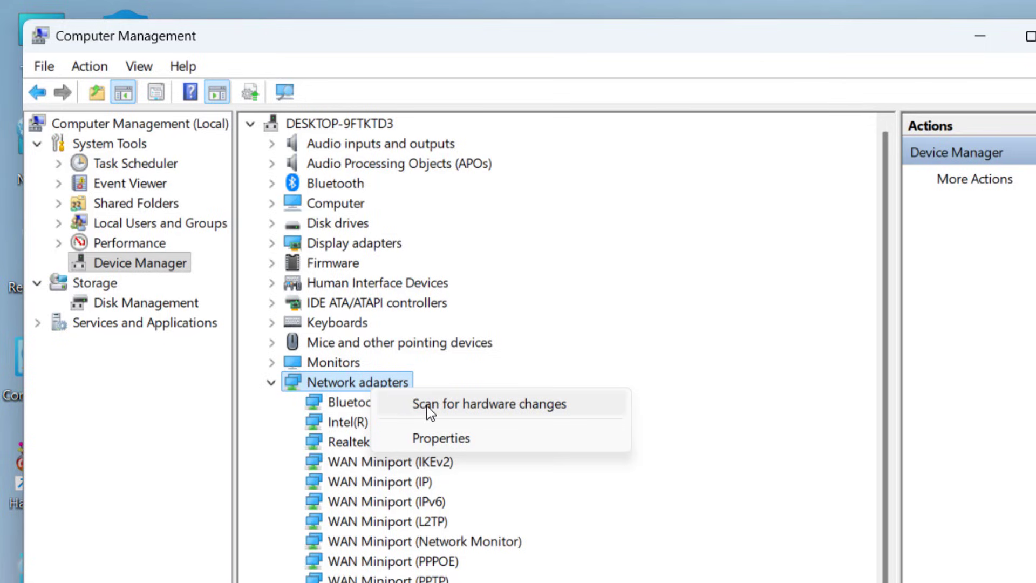
# Scan for hardware changes, show hidden devices, then collapse Network adapters and rescan the whole computer.
pyautogui.click(455, 407)
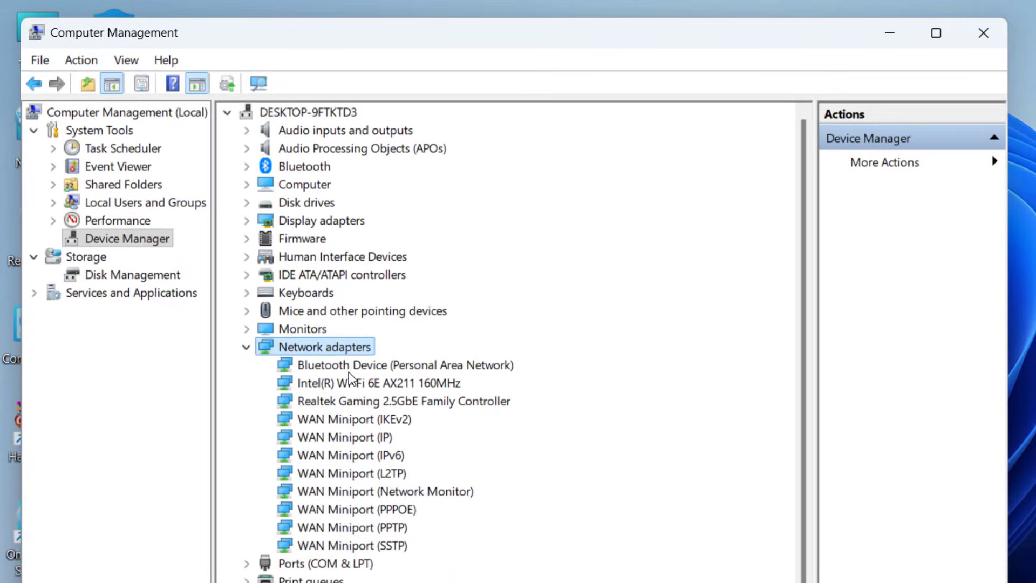
pyautogui.click(122, 59)
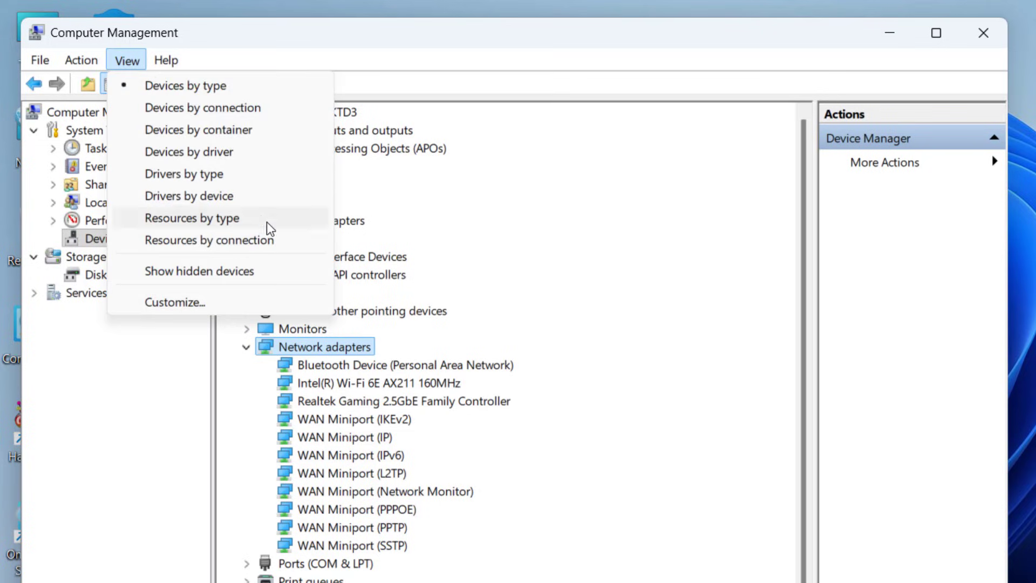
pyautogui.click(240, 271)
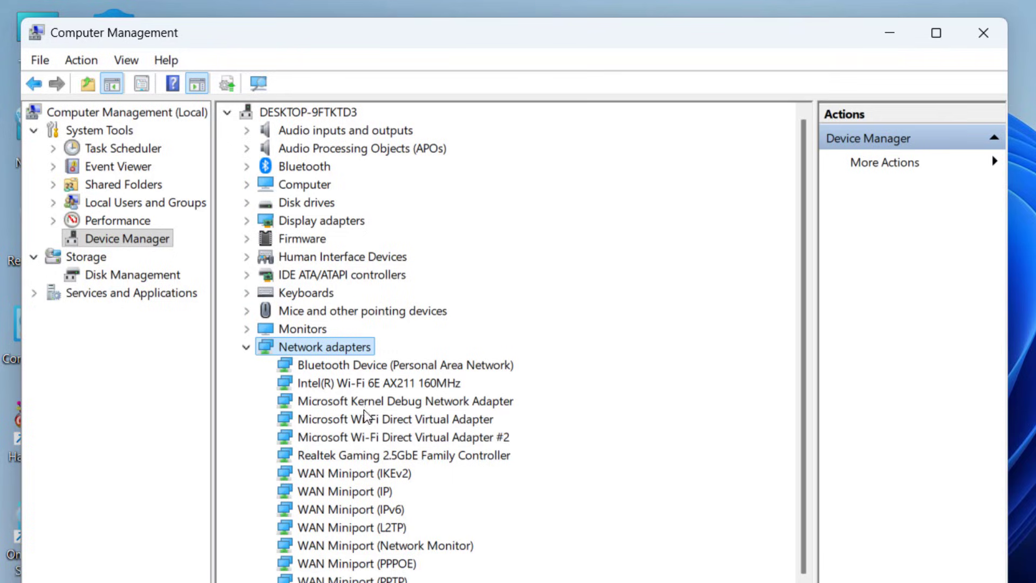
pyautogui.press('Left')
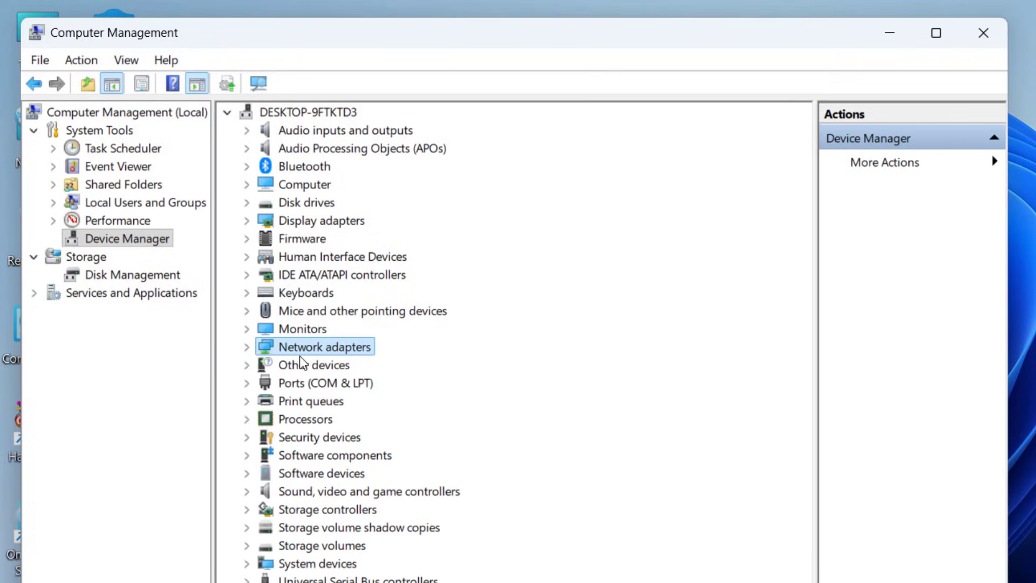
pyautogui.click(313, 316)
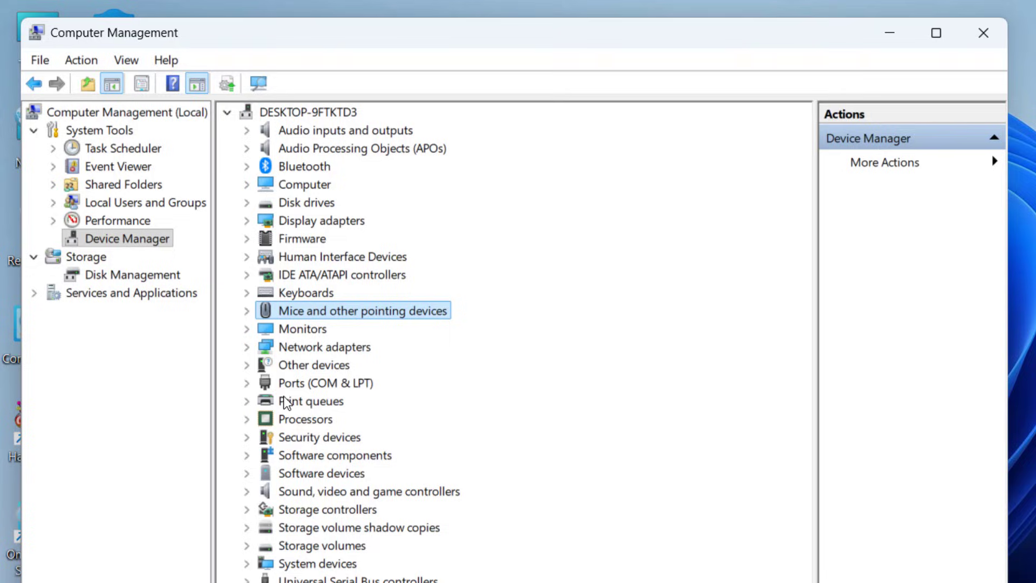
pyautogui.click(91, 63)
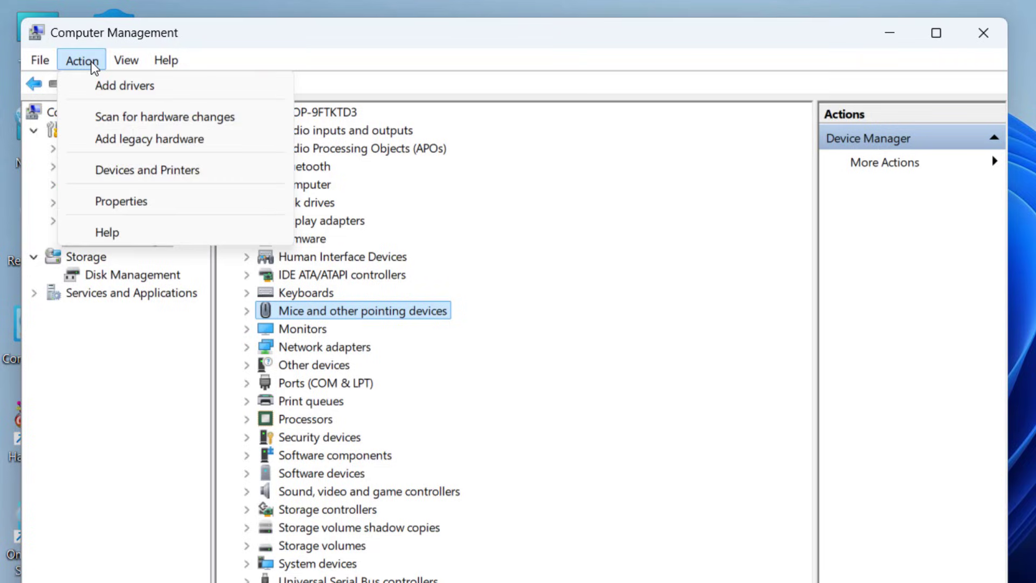
pyautogui.click(184, 117)
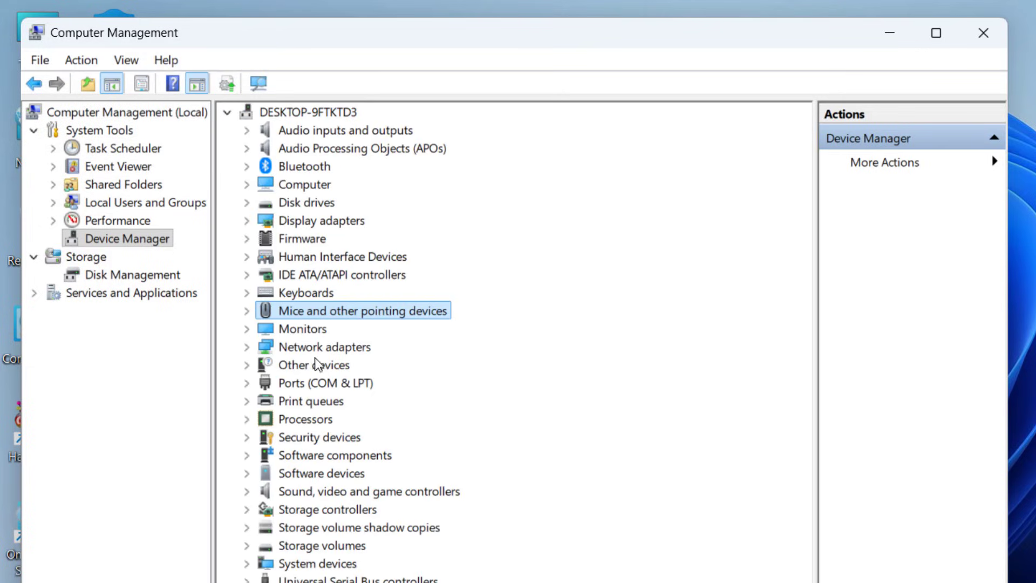
# Browse the compatible driver list for the Intel Wi-Fi 6E AX211 adapter via Update driver, then cancel.
pyautogui.click(247, 348)
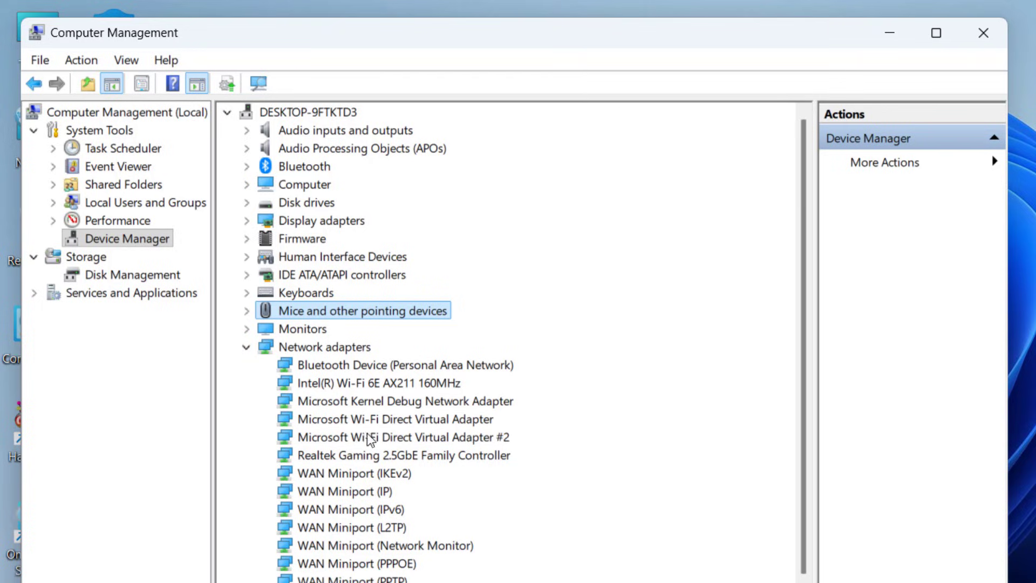
pyautogui.click(346, 384)
pyautogui.rightClick(344, 386)
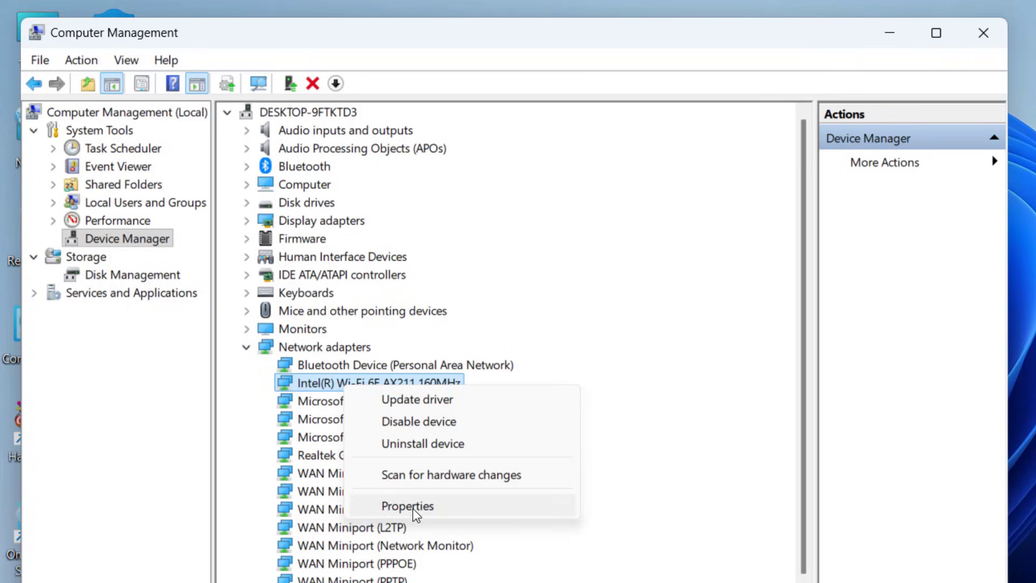
pyautogui.click(446, 400)
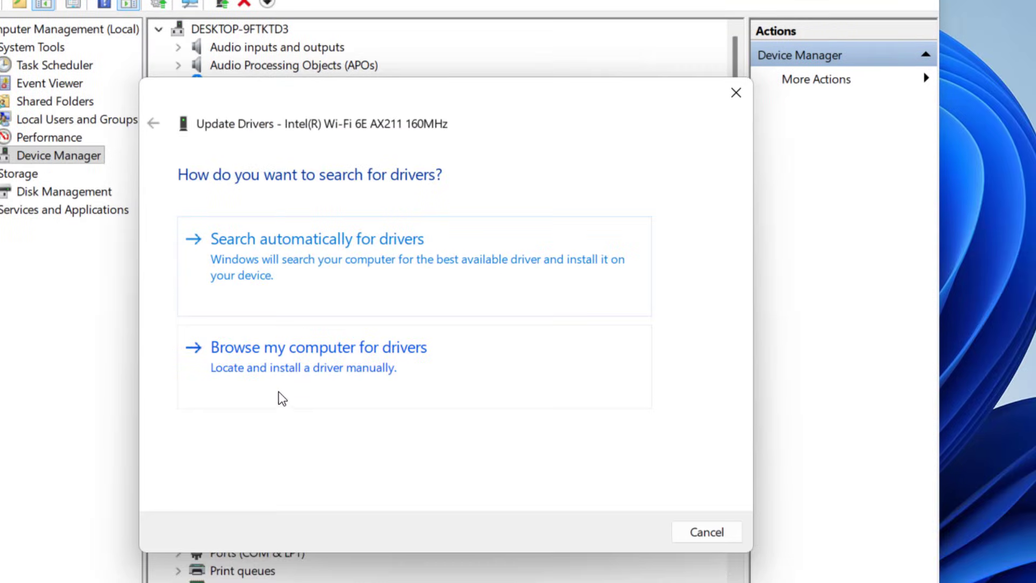
pyautogui.click(309, 374)
pyautogui.click(265, 416)
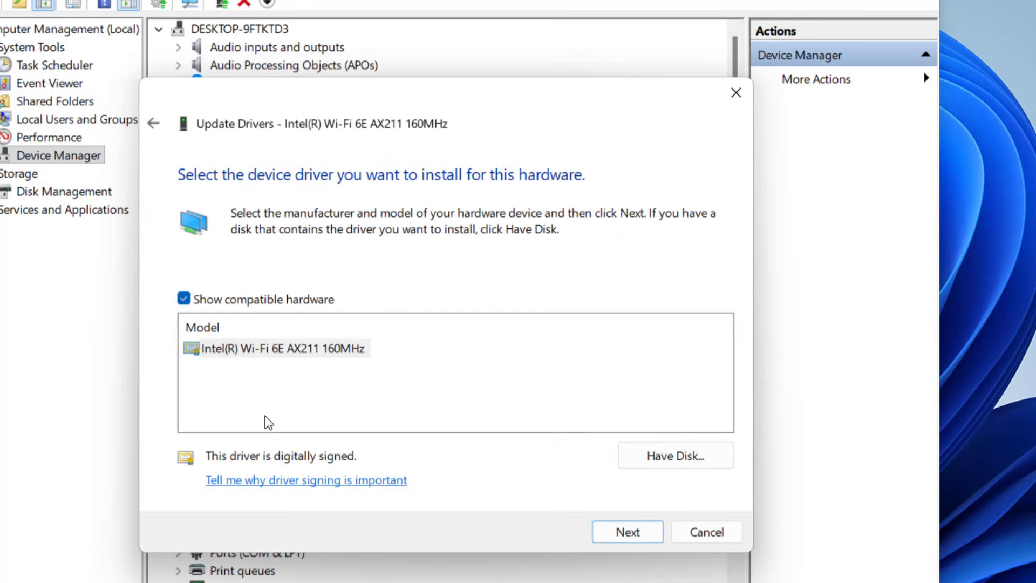
pyautogui.click(235, 351)
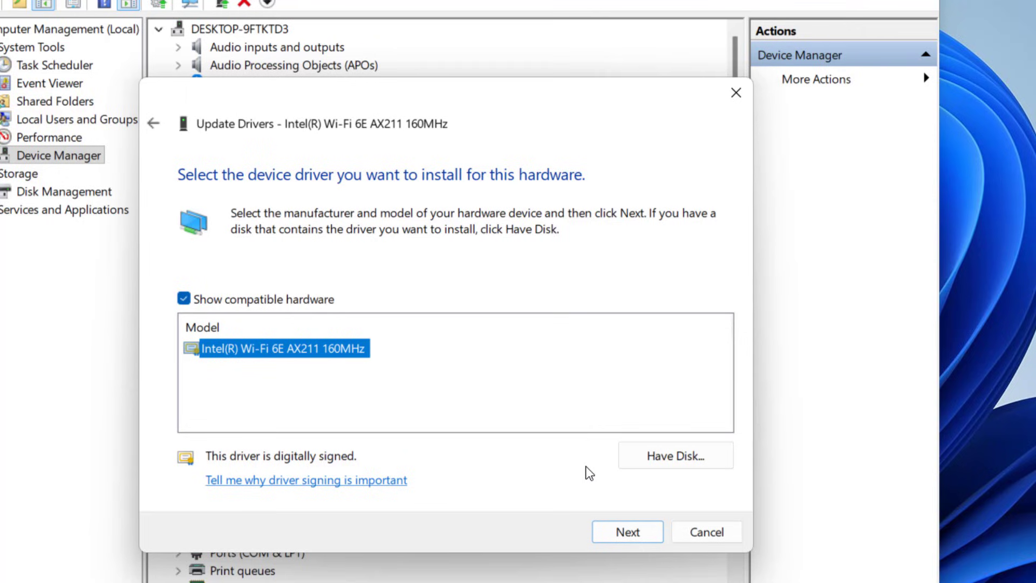
pyautogui.click(701, 532)
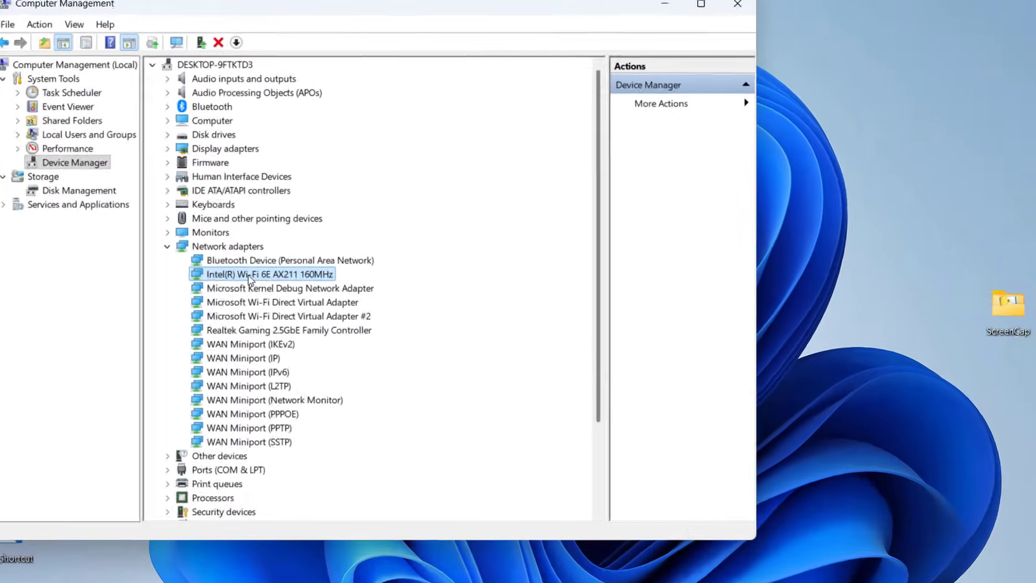
# Bring up and dismiss the Intel Wi-Fi 6E AX211 adapter's context menu without choosing any action.
pyautogui.rightClick(237, 258)
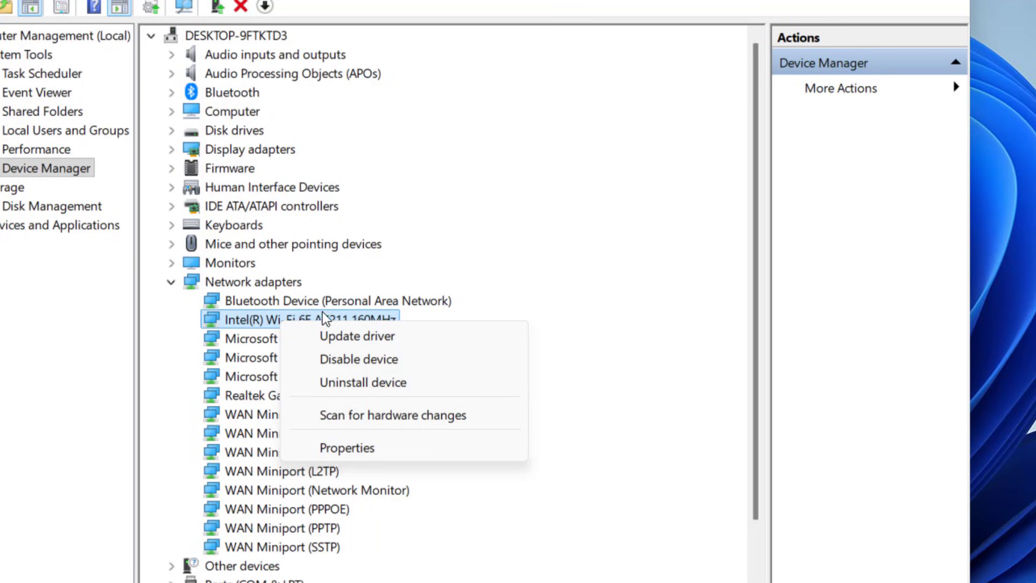
pyautogui.click(274, 302)
pyautogui.click(240, 321)
pyautogui.rightClick(251, 321)
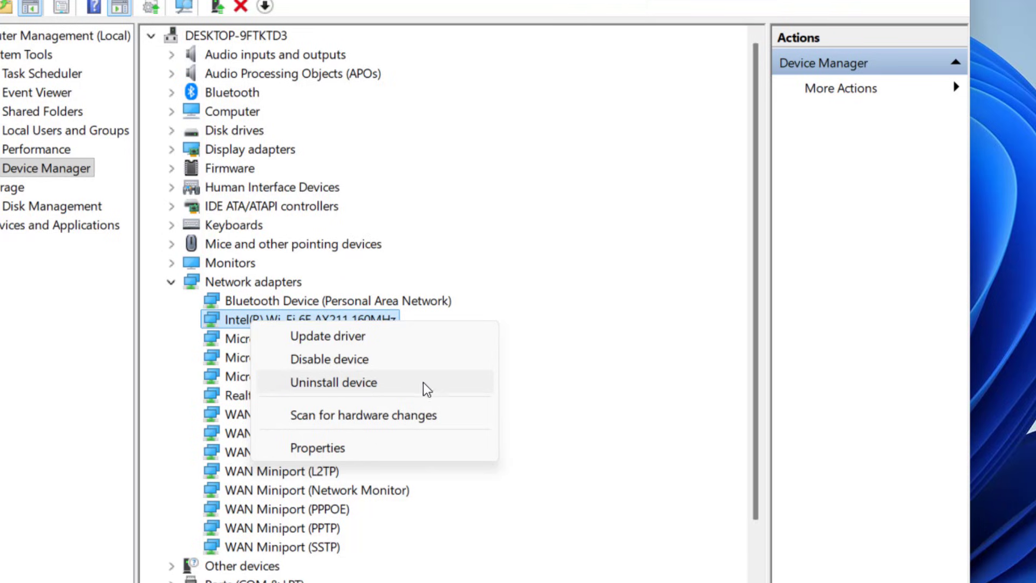
pyautogui.click(226, 324)
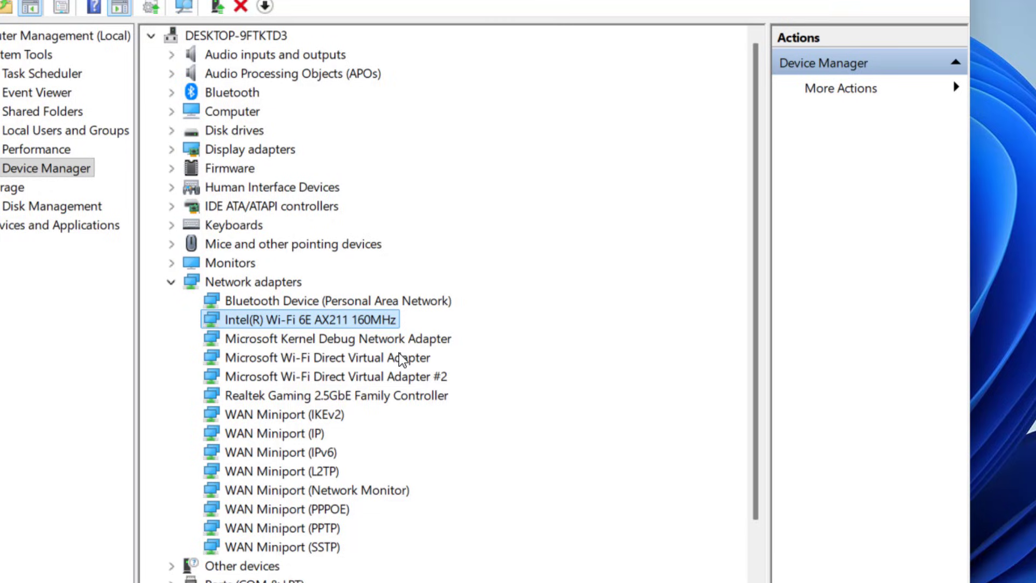
pyautogui.rightClick(246, 322)
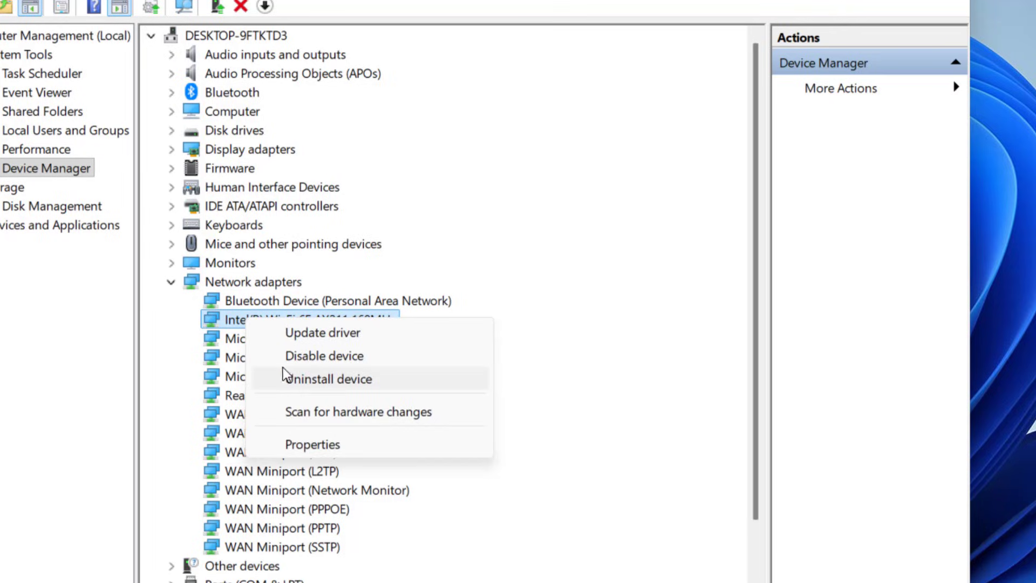
pyautogui.click(231, 324)
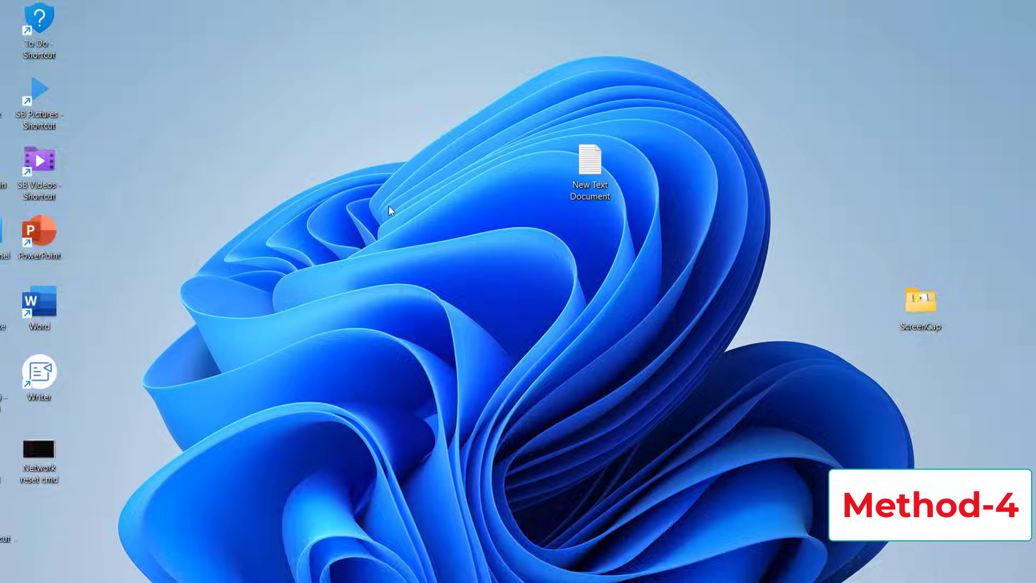
# Search for and open Services, then jump through the W entries to WLAN AutoConfig.
pyautogui.press('super')
pyautogui.write('servicds')
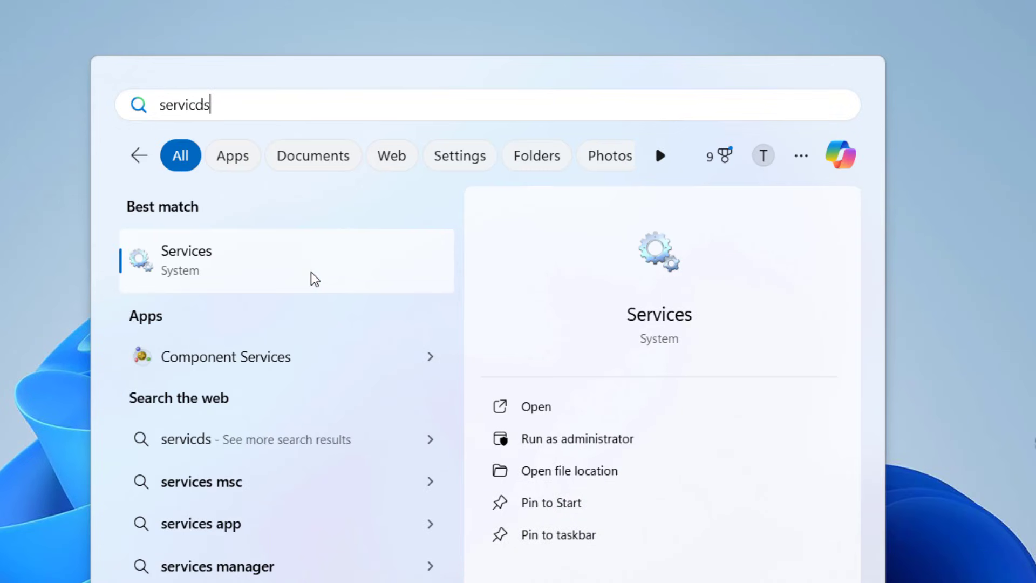
pyautogui.click(311, 273)
pyautogui.click(235, 360)
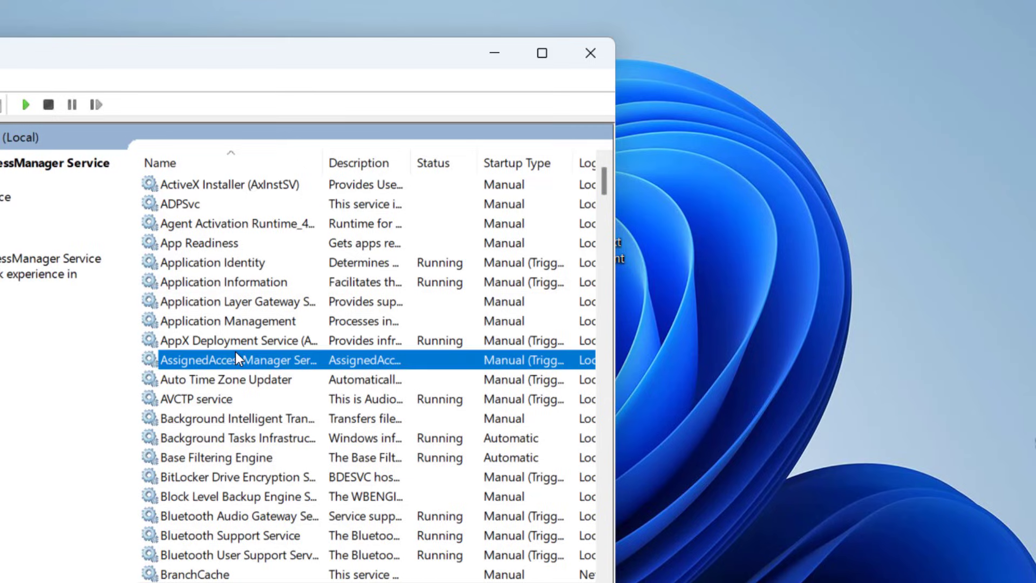
pyautogui.press('w')
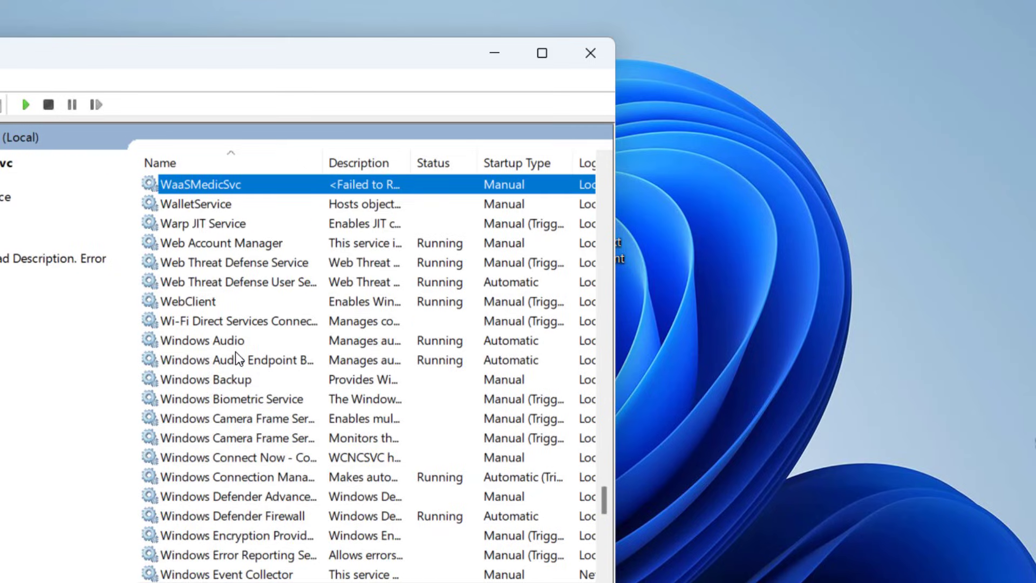
pyautogui.press('Down')
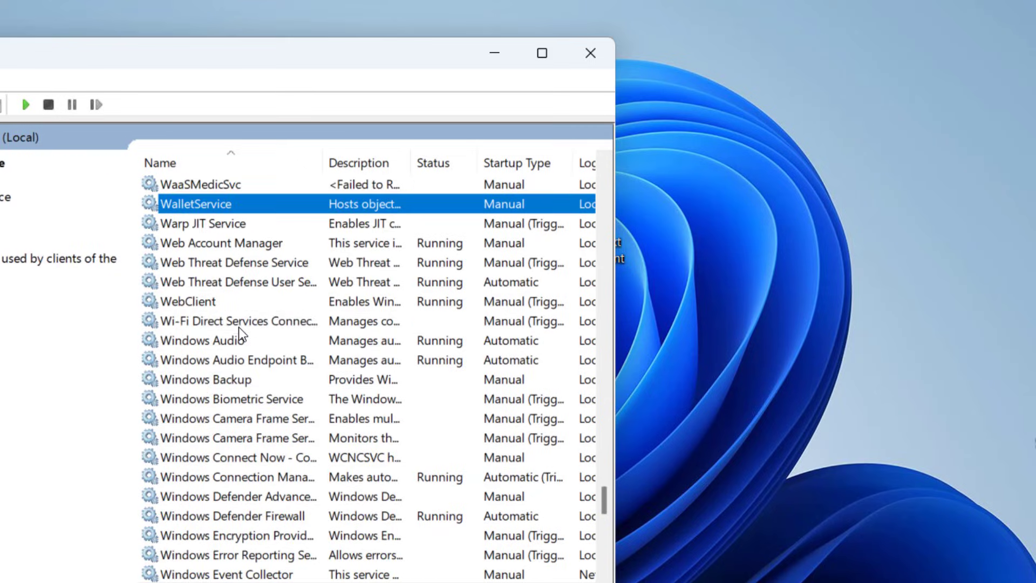
pyautogui.press('Down')
pyautogui.press('Down')
pyautogui.press('Down')
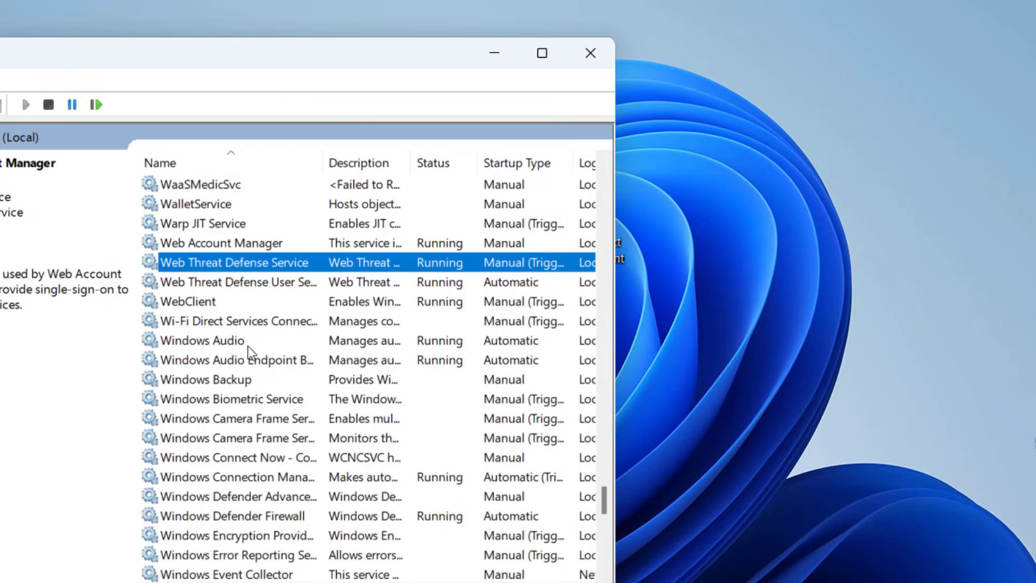
pyautogui.press('Down')
pyautogui.press('Down')
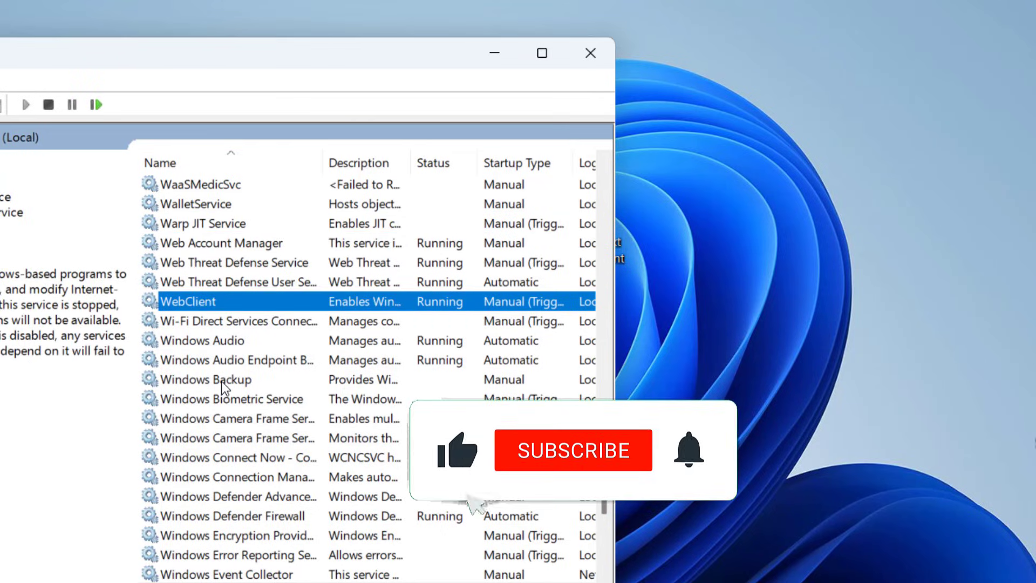
pyautogui.write('wl')
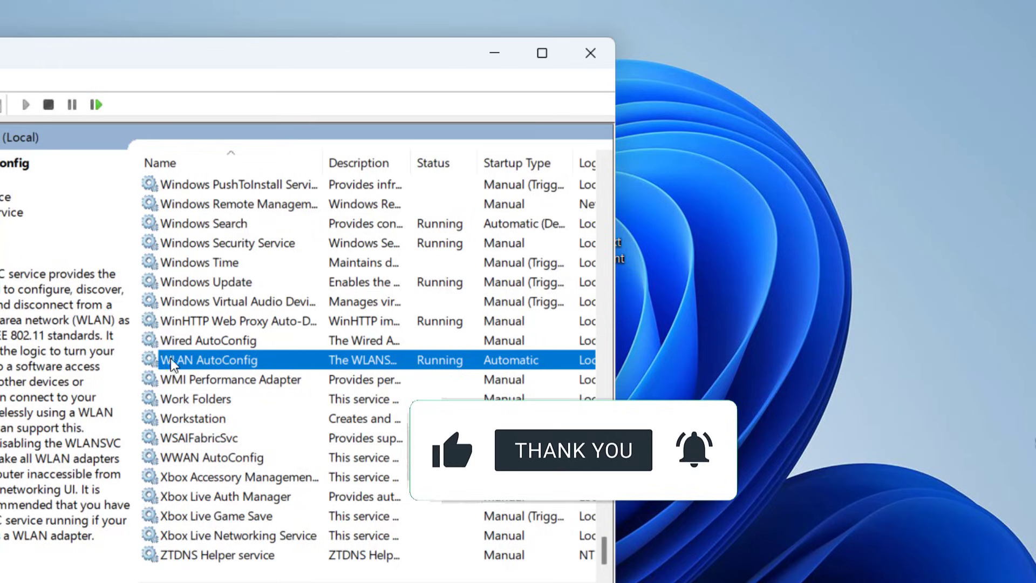
# Set WLAN AutoConfig's startup type to Automatic, apply with OK, and close Services.
pyautogui.doubleClick(223, 361)
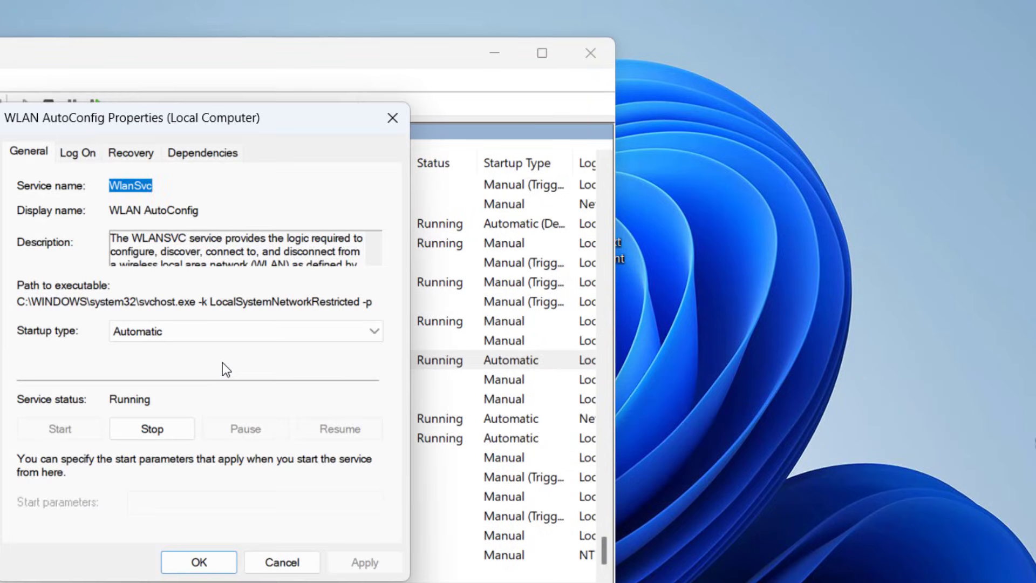
pyautogui.click(177, 335)
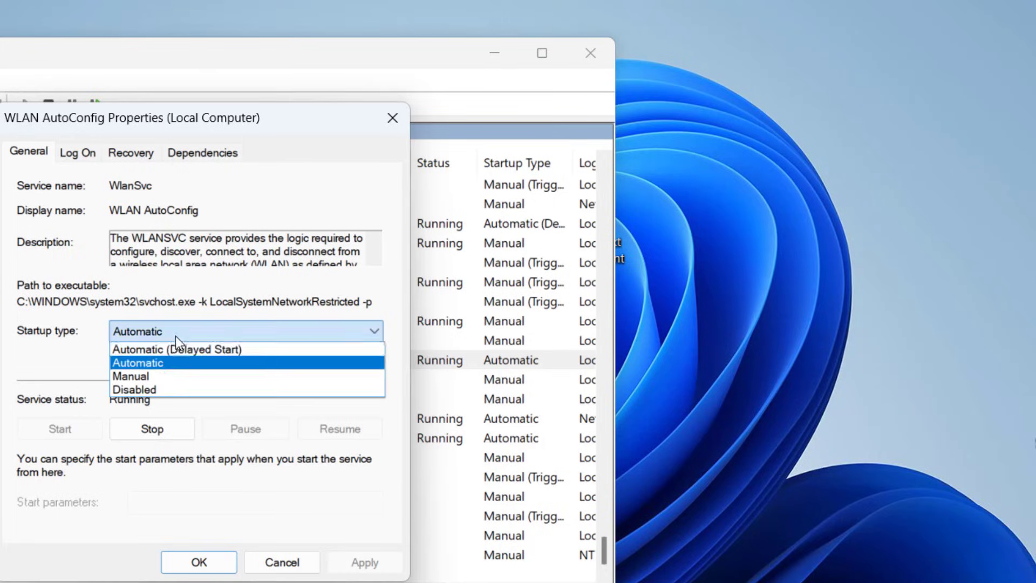
pyautogui.click(160, 364)
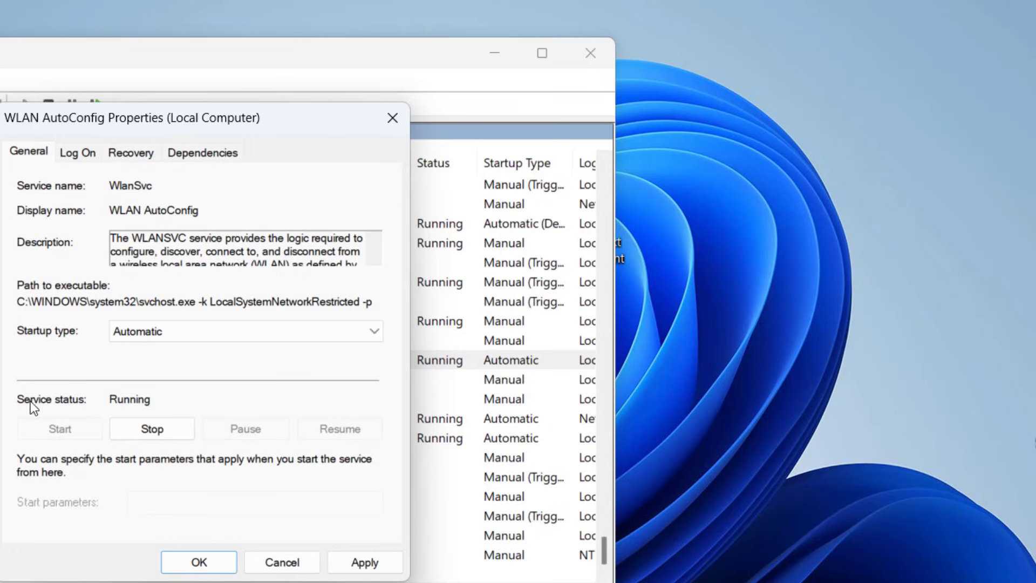
pyautogui.click(365, 561)
pyautogui.click(199, 563)
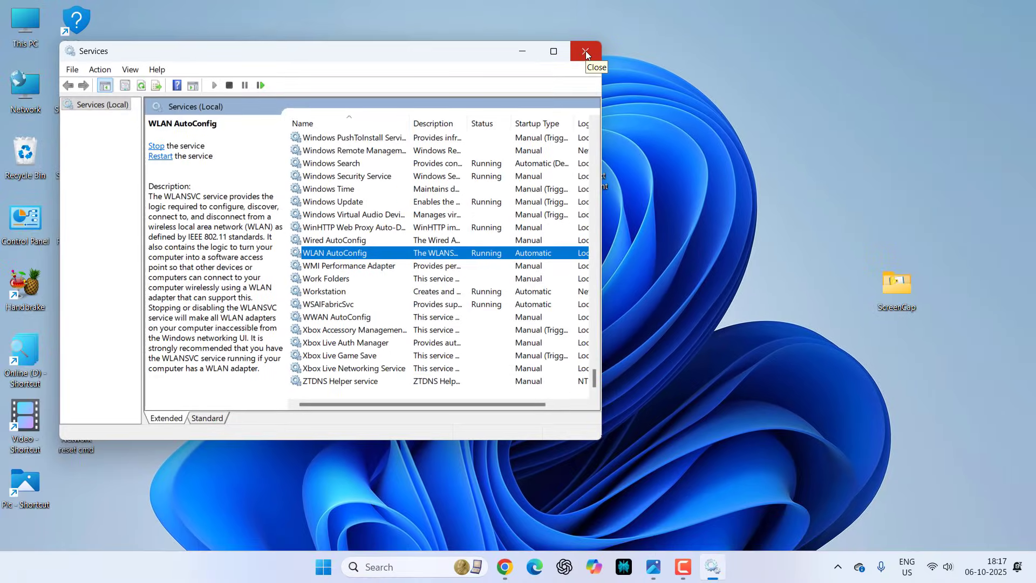
pyautogui.click(586, 51)
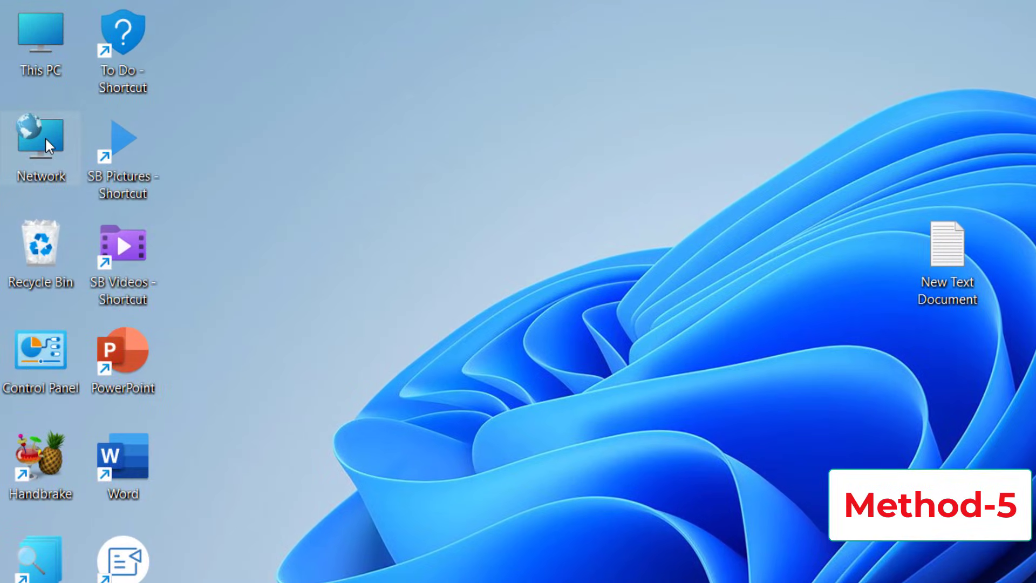
# Open the Wi-Fi 2 adapter's properties via Change adapter settings and select TCP/IPv4.
pyautogui.rightClick(43, 134)
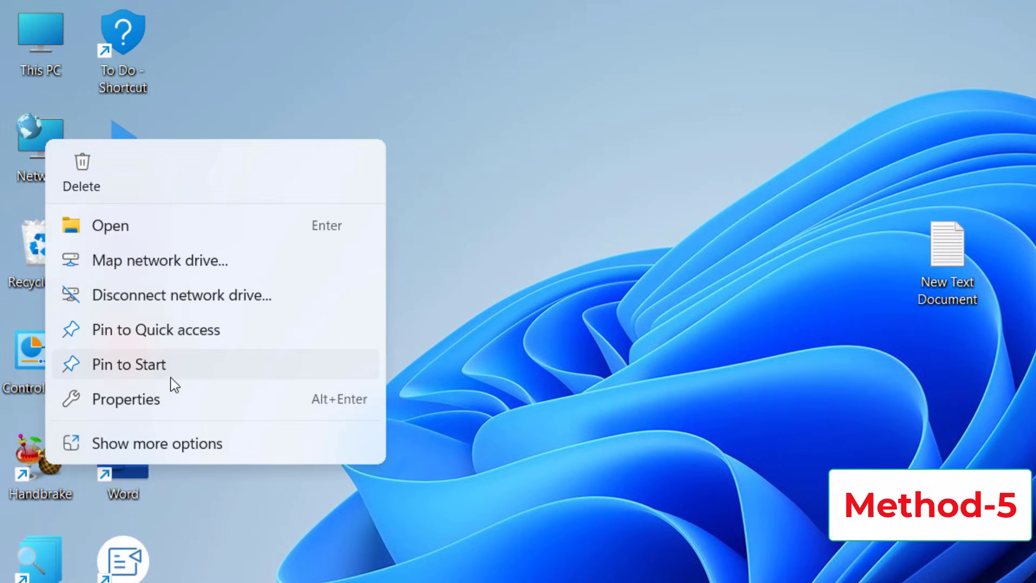
pyautogui.click(158, 388)
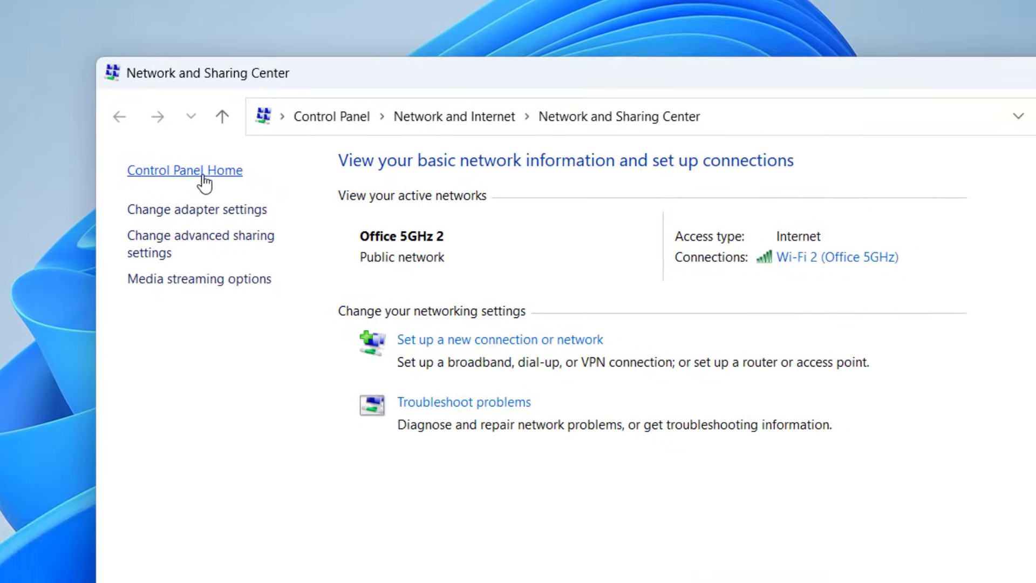
pyautogui.click(142, 187)
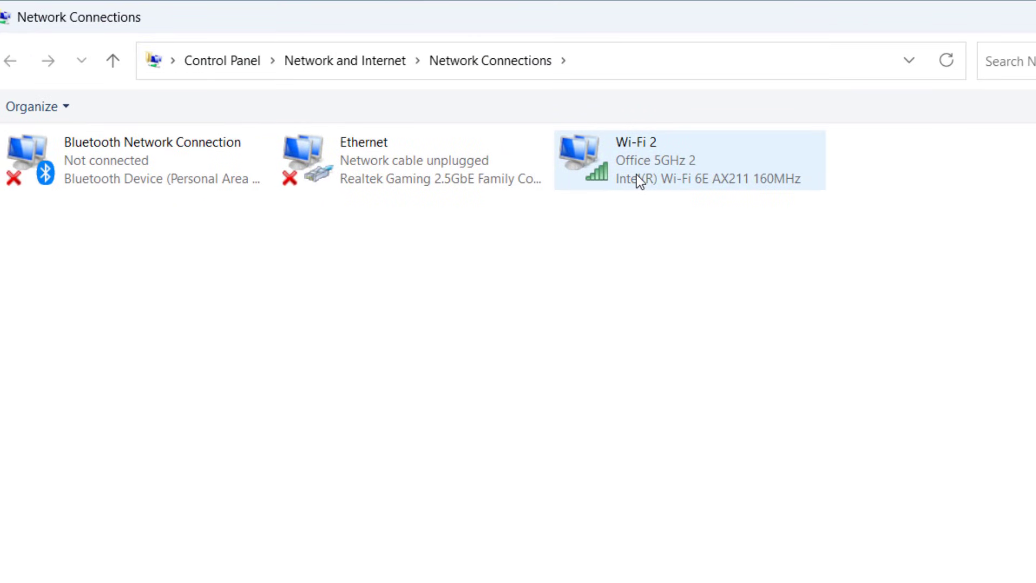
pyautogui.rightClick(623, 175)
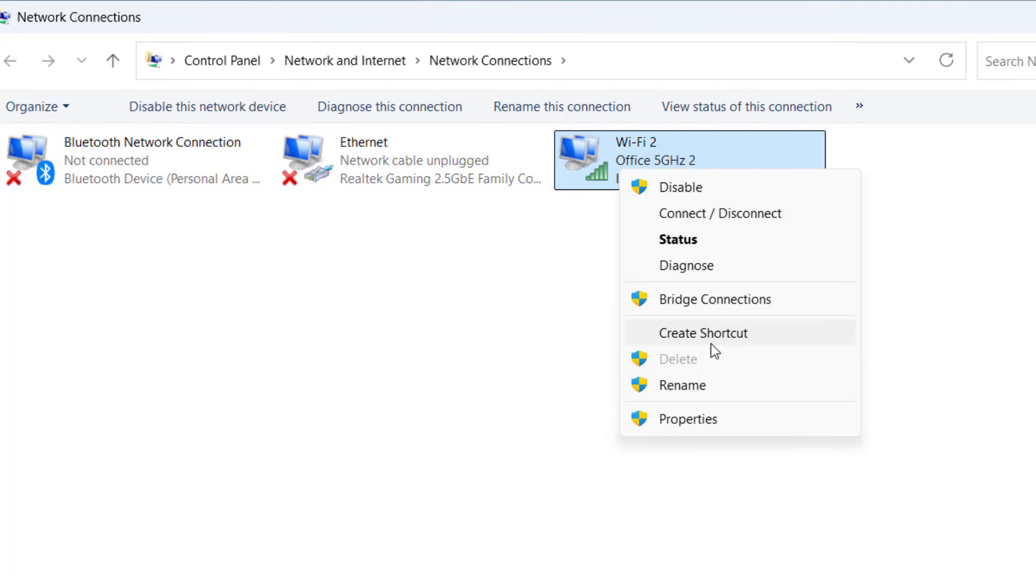
pyautogui.click(681, 420)
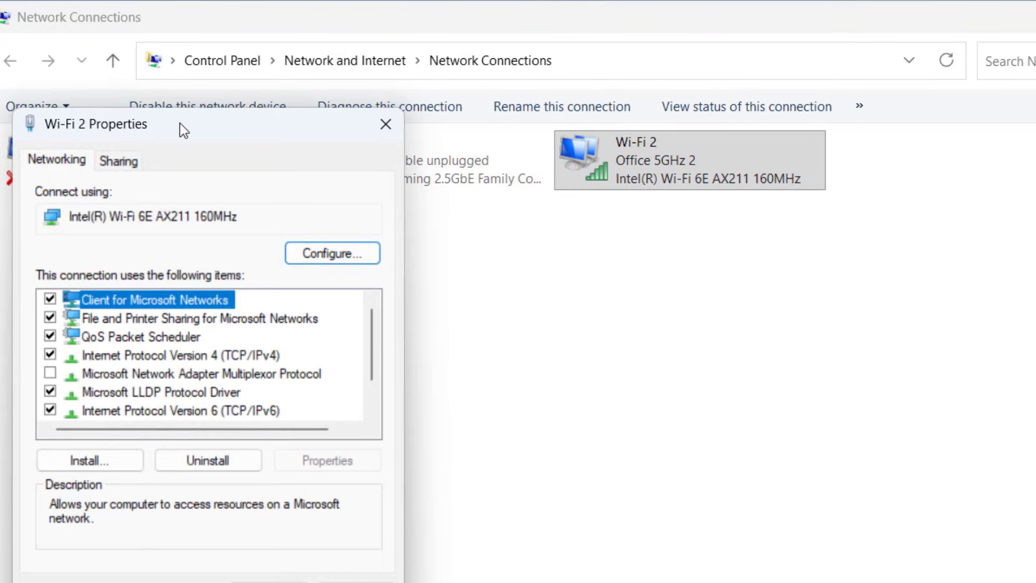
pyautogui.moveTo(179, 125); pyautogui.dragTo(313, 154)
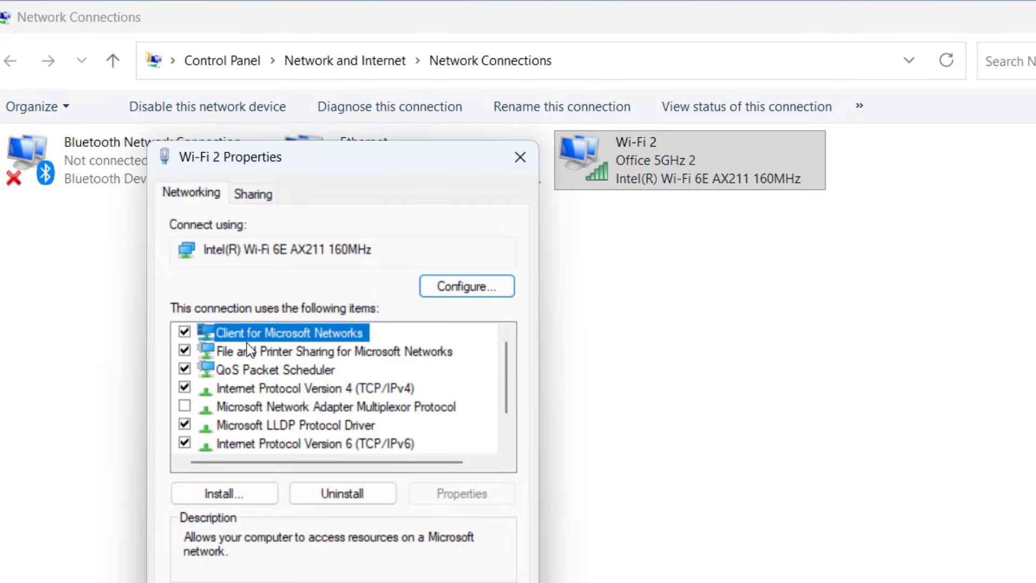
pyautogui.click(339, 393)
# Enter preferred DNS 8.8.8.8 and alternate 8.8.4.4 in Wi-Fi 2's IPv4 properties and confirm both dialogs.
pyautogui.click(453, 493)
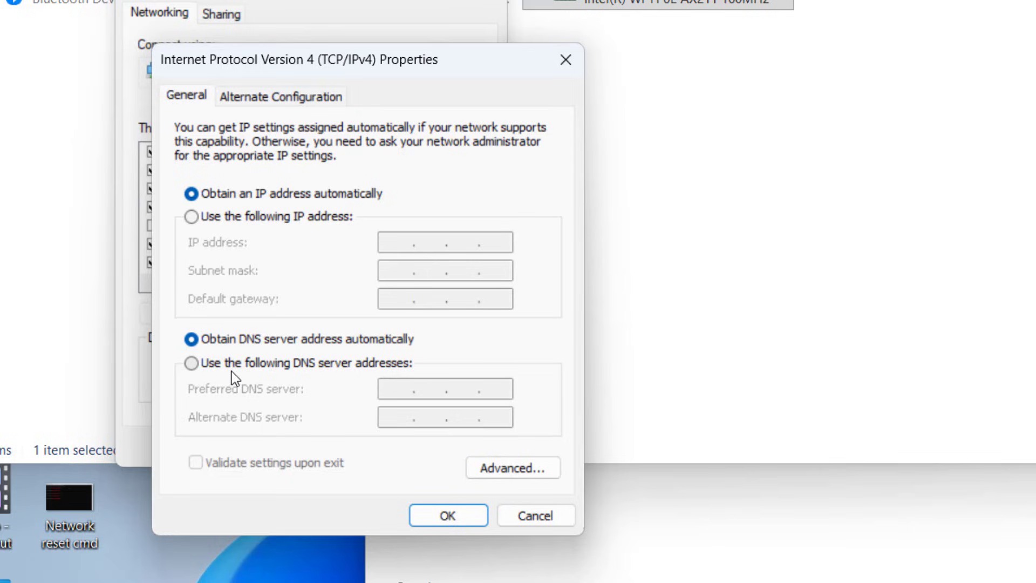
pyautogui.click(247, 370)
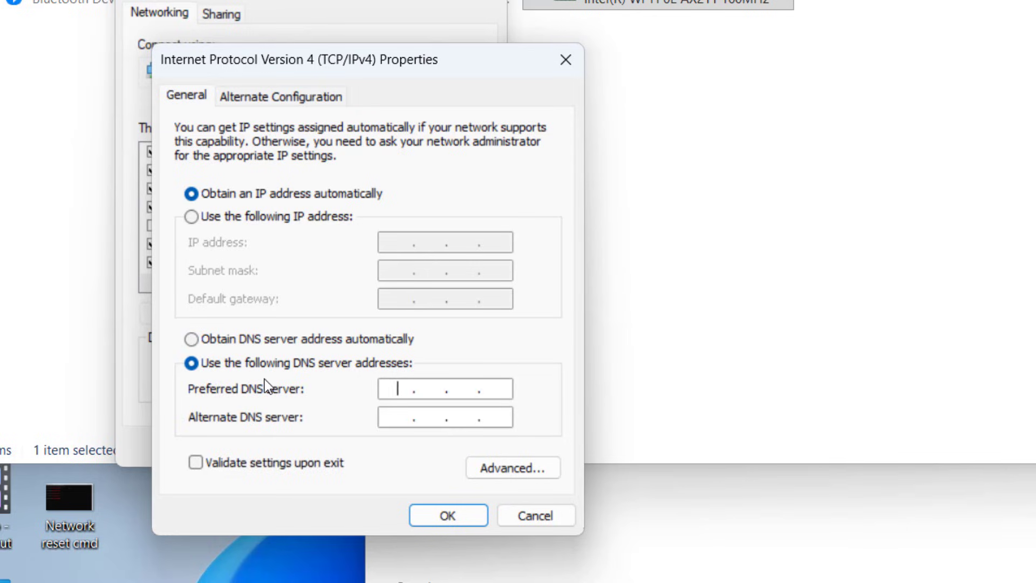
pyautogui.write('8.8.8.8')
pyautogui.click(394, 423)
pyautogui.write('8.8.4.4')
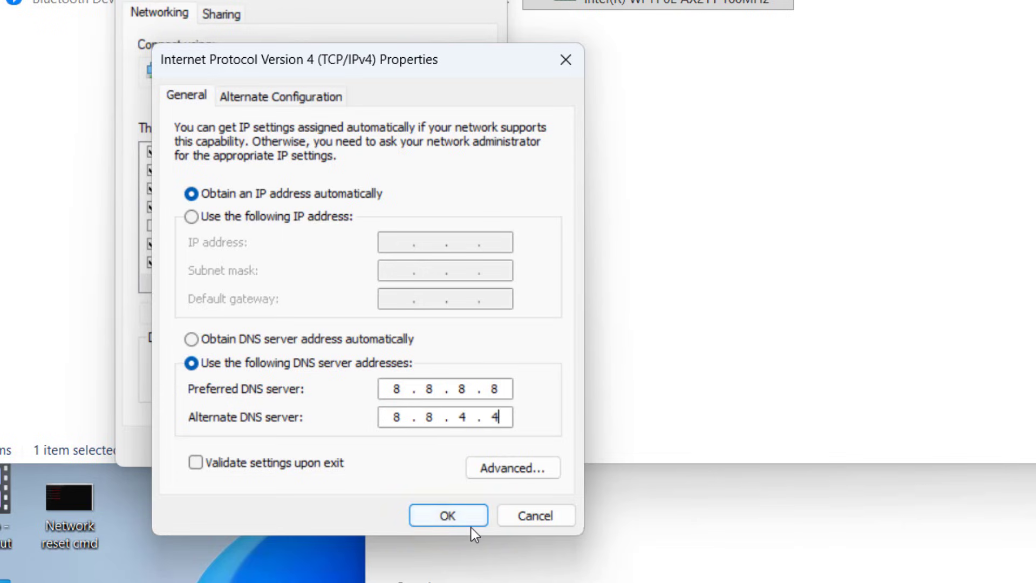
pyautogui.click(464, 526)
pyautogui.click(396, 451)
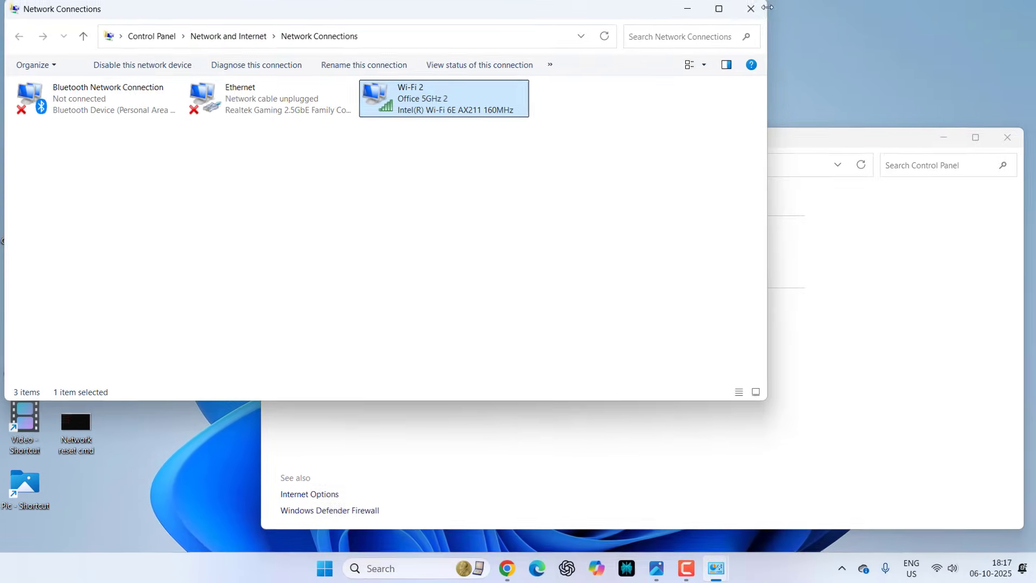
# Close Network Connections and Network and Sharing Center, then find 'cmd' and bring up Command Prompt's launch options.
pyautogui.click(750, 9)
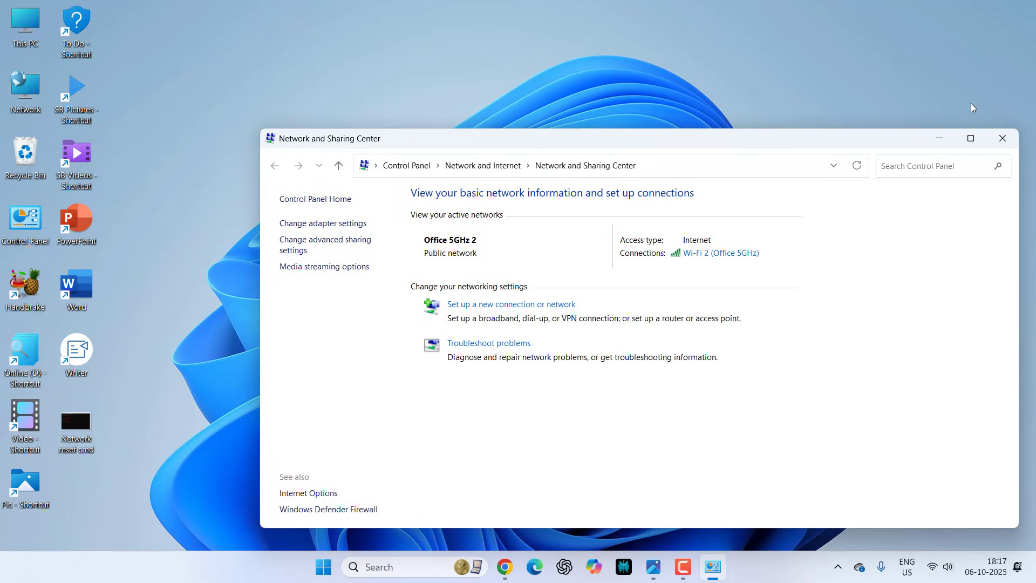
pyautogui.click(1002, 138)
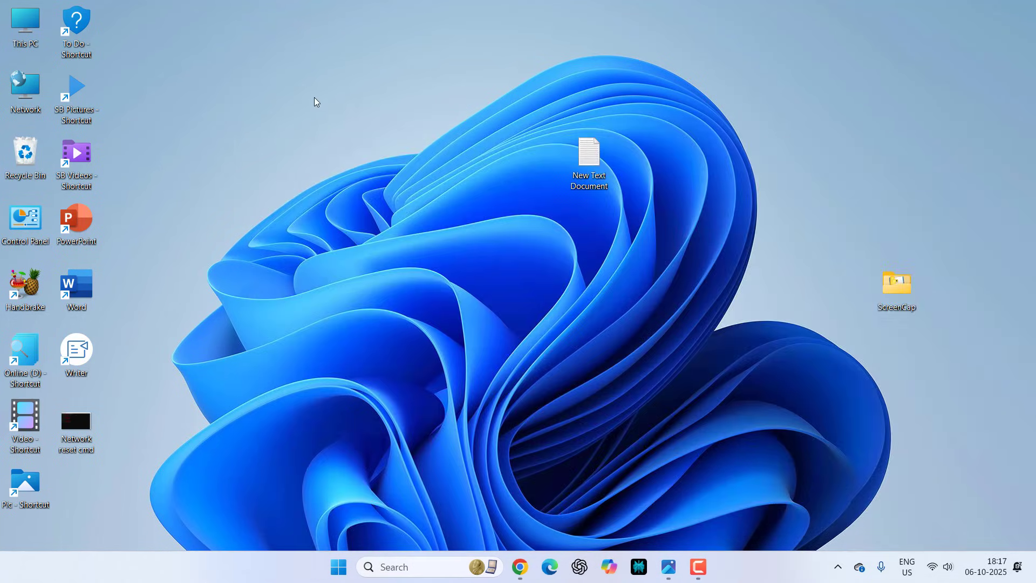
pyautogui.press('super')
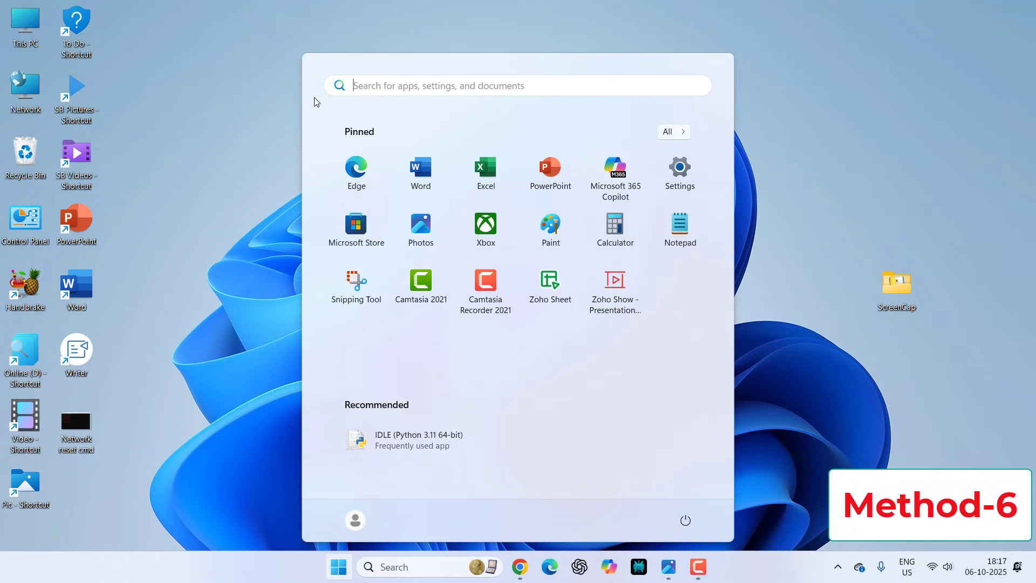
pyautogui.write('cmd')
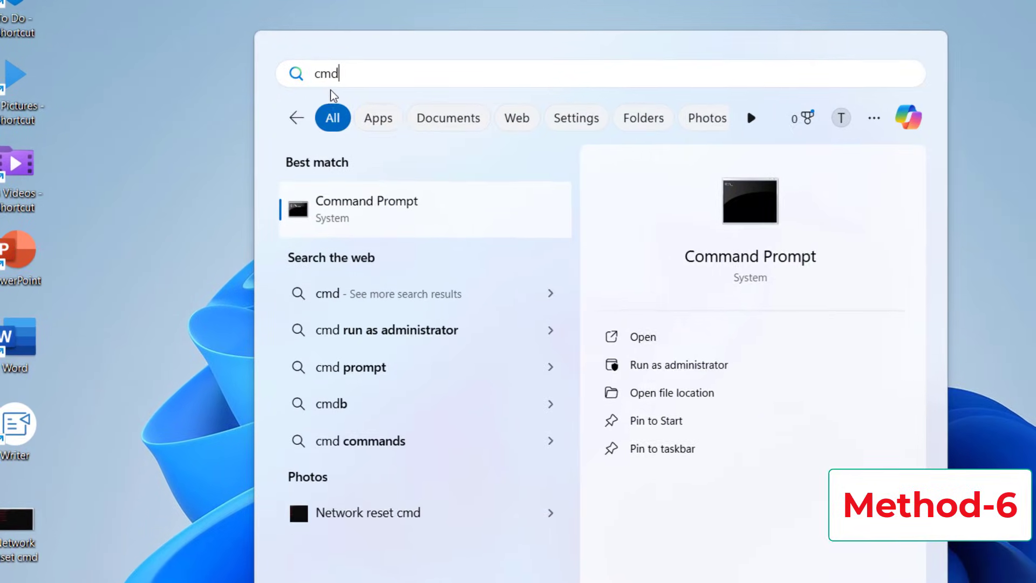
pyautogui.rightClick(368, 219)
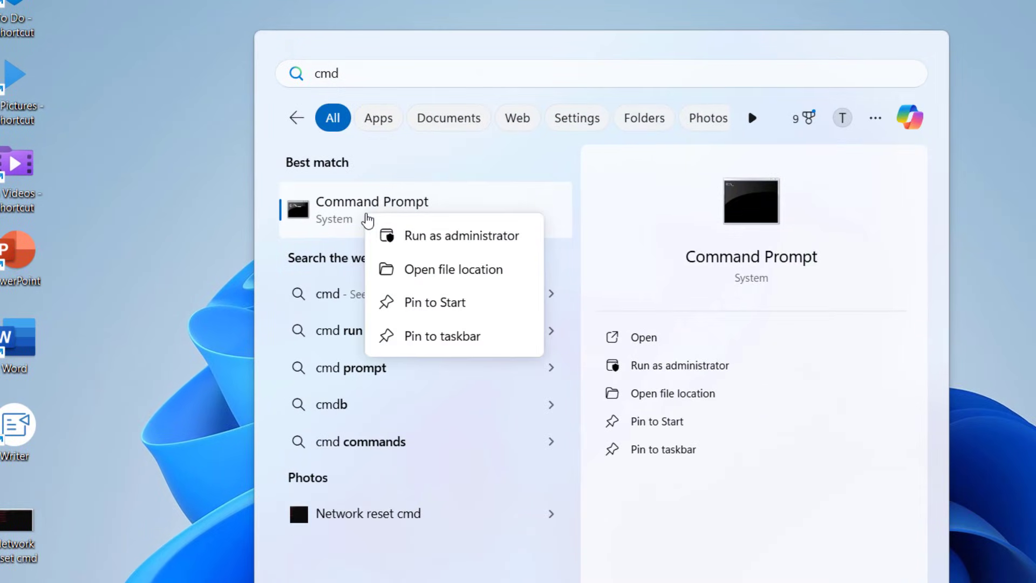
# Run Command Prompt as administrator.
pyautogui.click(473, 236)
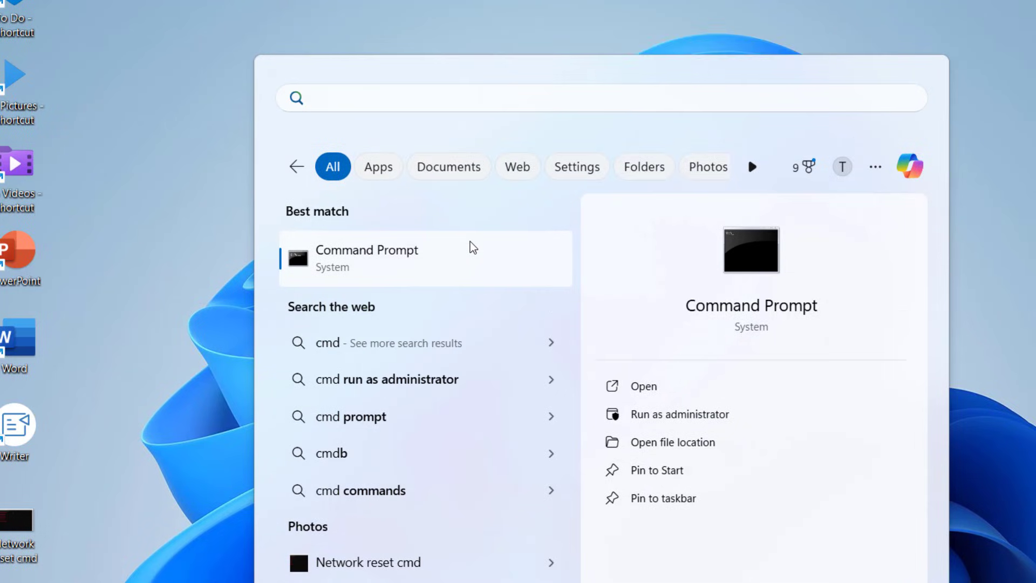